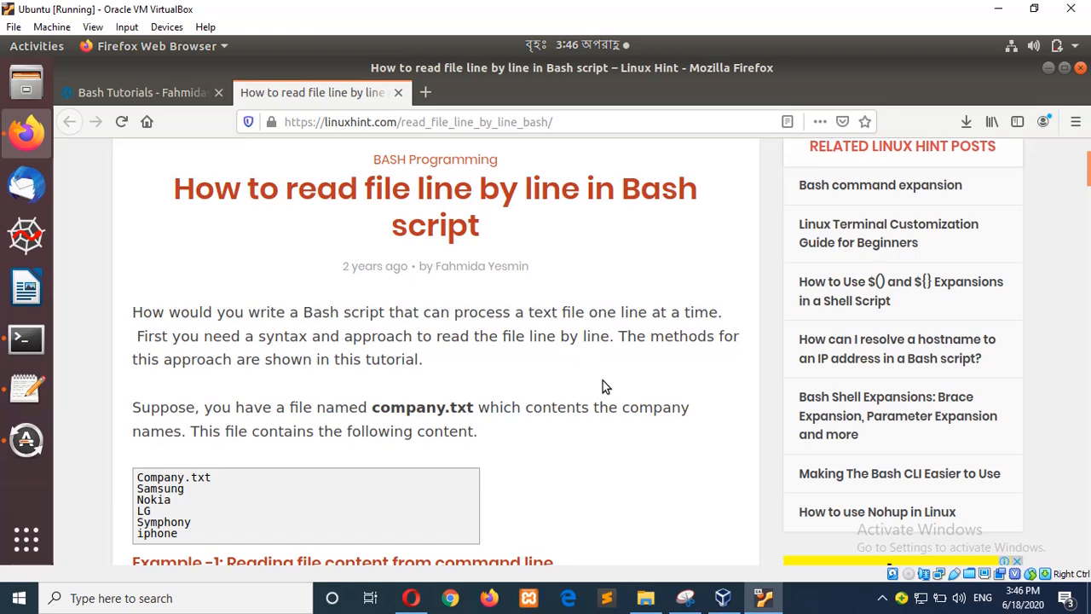
pyautogui.scroll(-3, 603, 380)
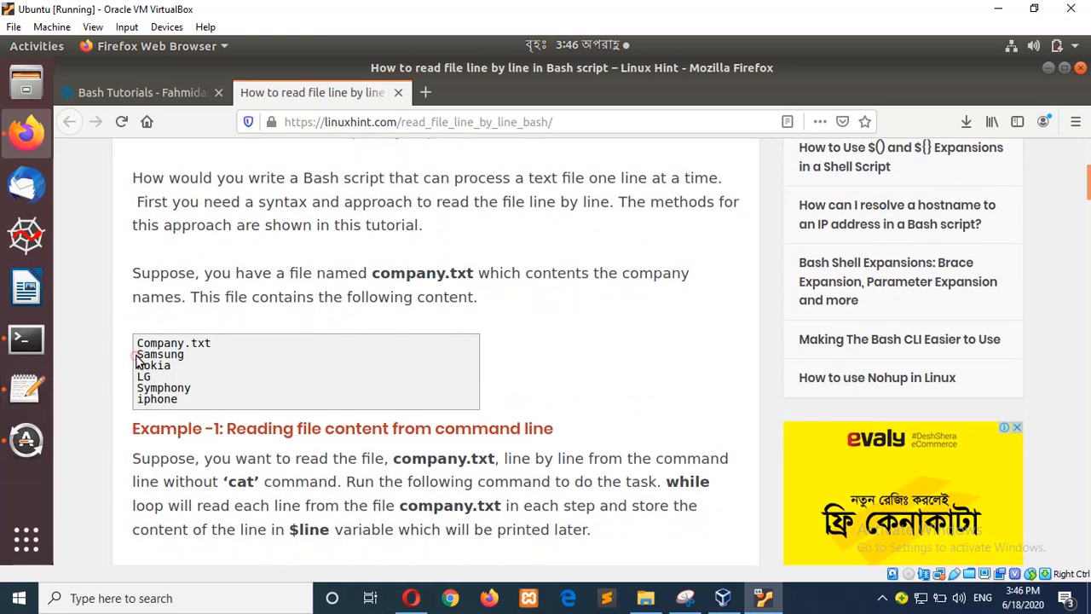
# Copy the five company names, Samsung through iphone, from the article's example.
pyautogui.moveTo(136, 353); pyautogui.dragTo(228, 402)
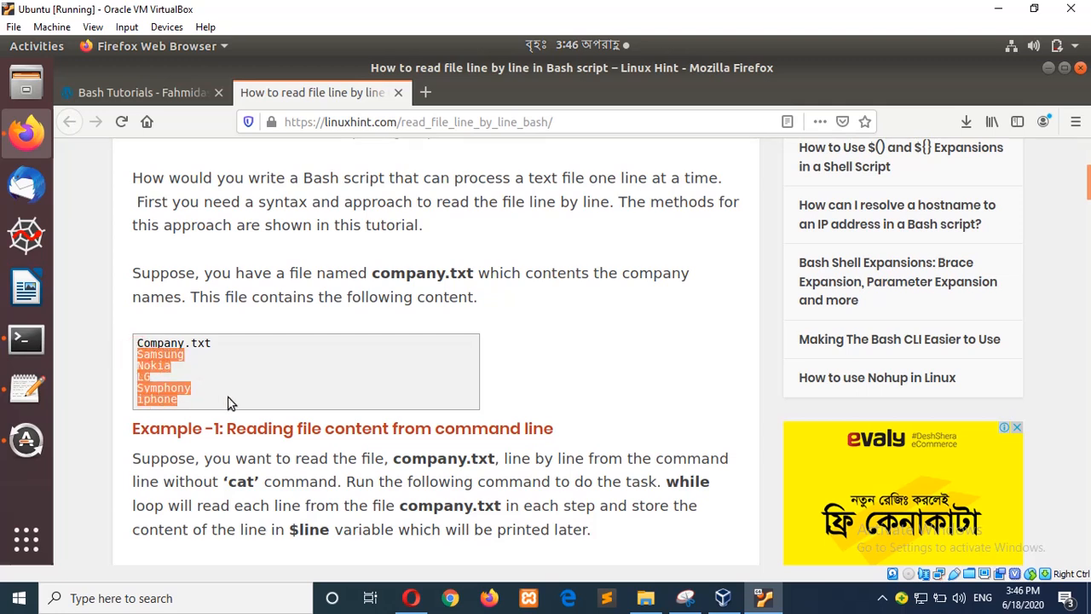
pyautogui.rightClick(145, 395)
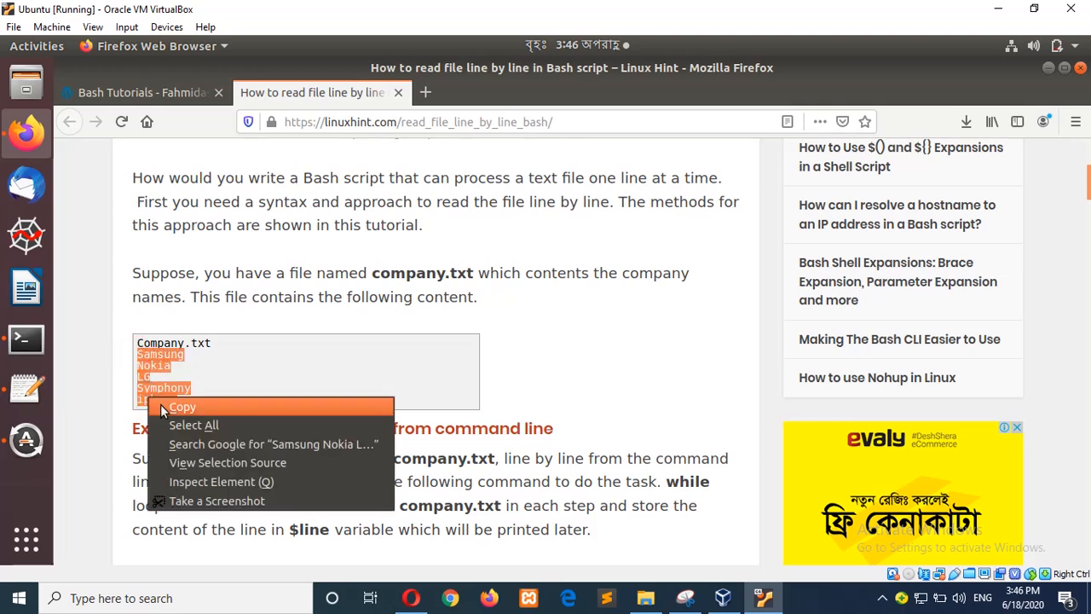
pyautogui.click(179, 407)
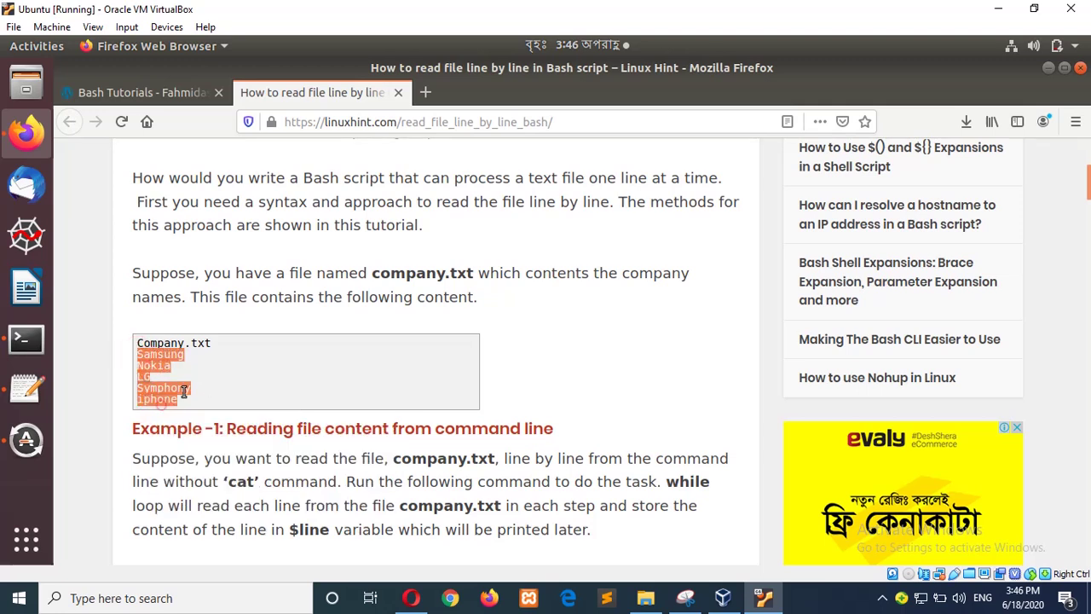
# Start a new document, closing cmd1-3.bash, and paste the five company names into it.
pyautogui.click(26, 388)
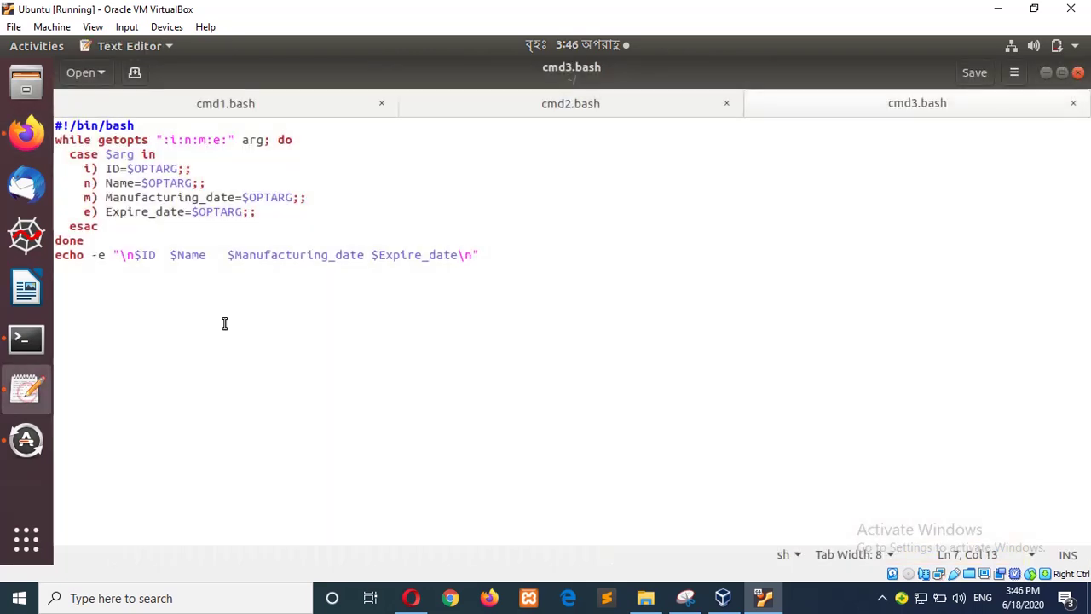
pyautogui.click(135, 72)
pyautogui.click(282, 103)
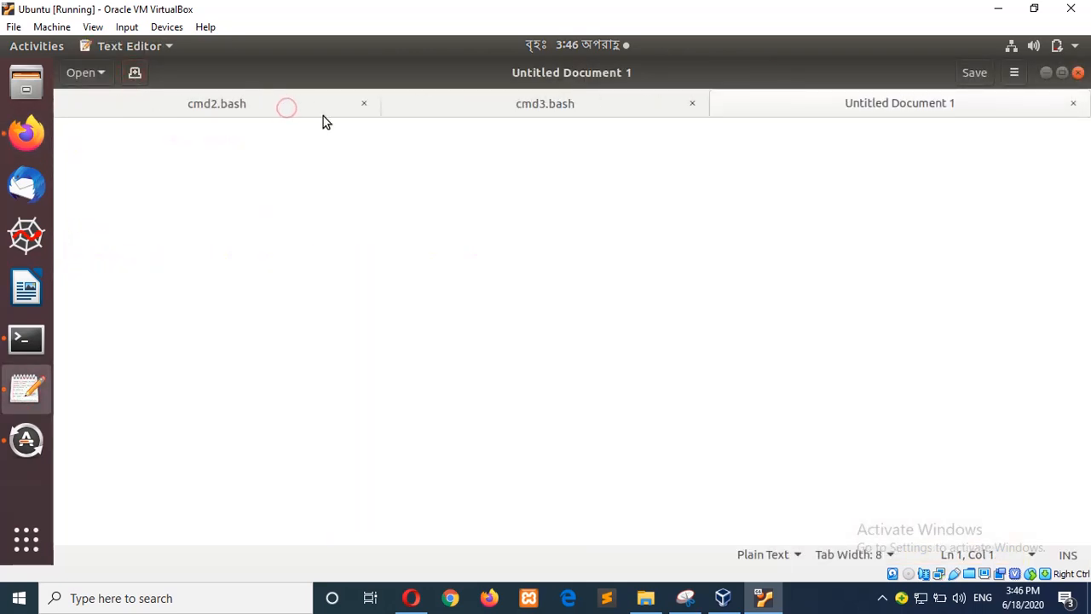
pyautogui.click(365, 104)
pyautogui.click(528, 103)
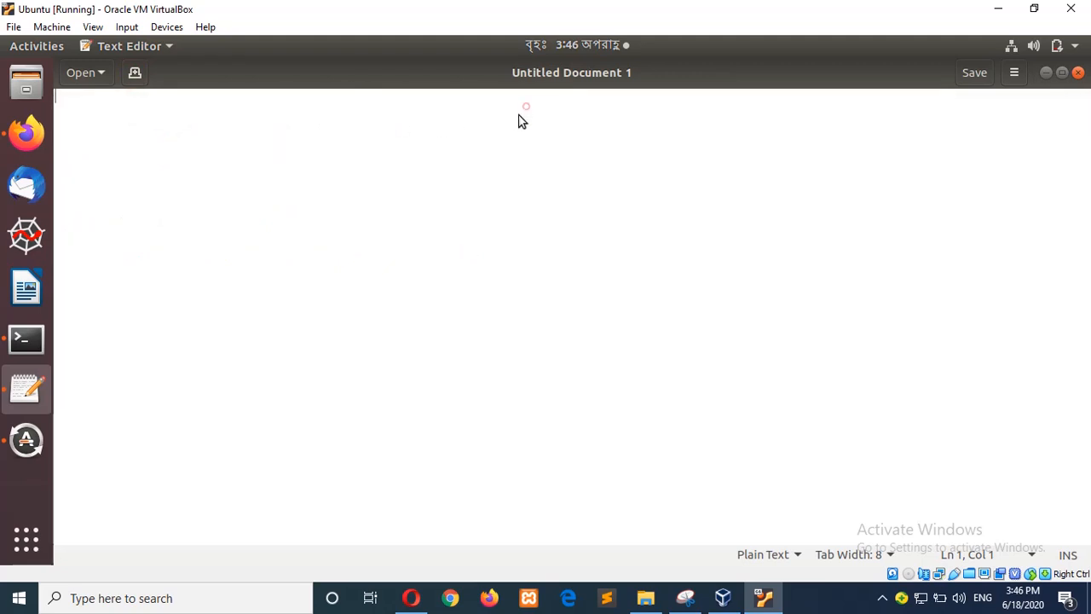
pyautogui.rightClick(202, 195)
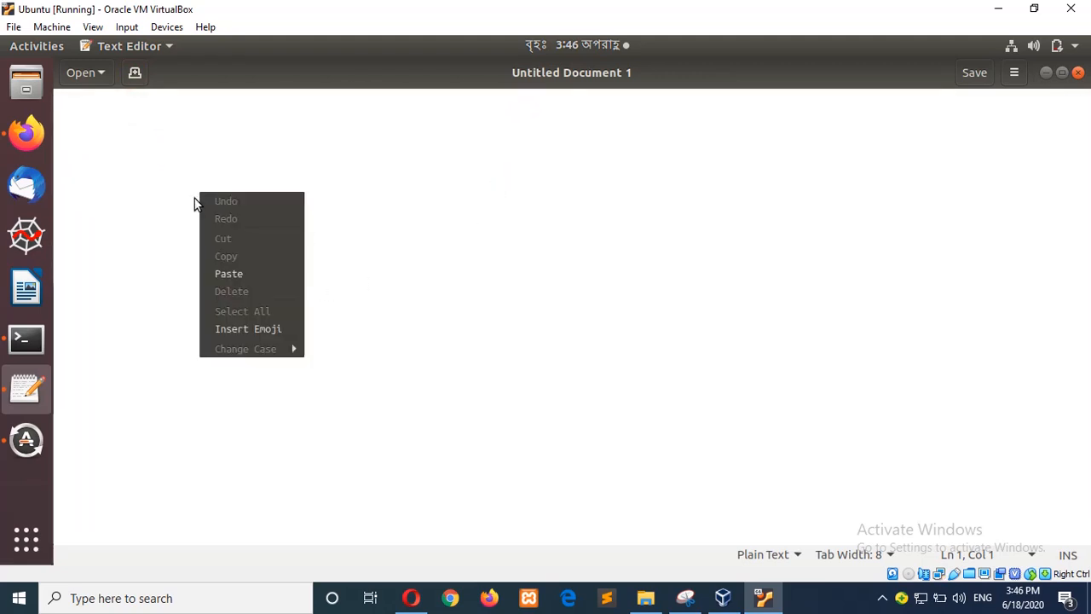
pyautogui.click(224, 274)
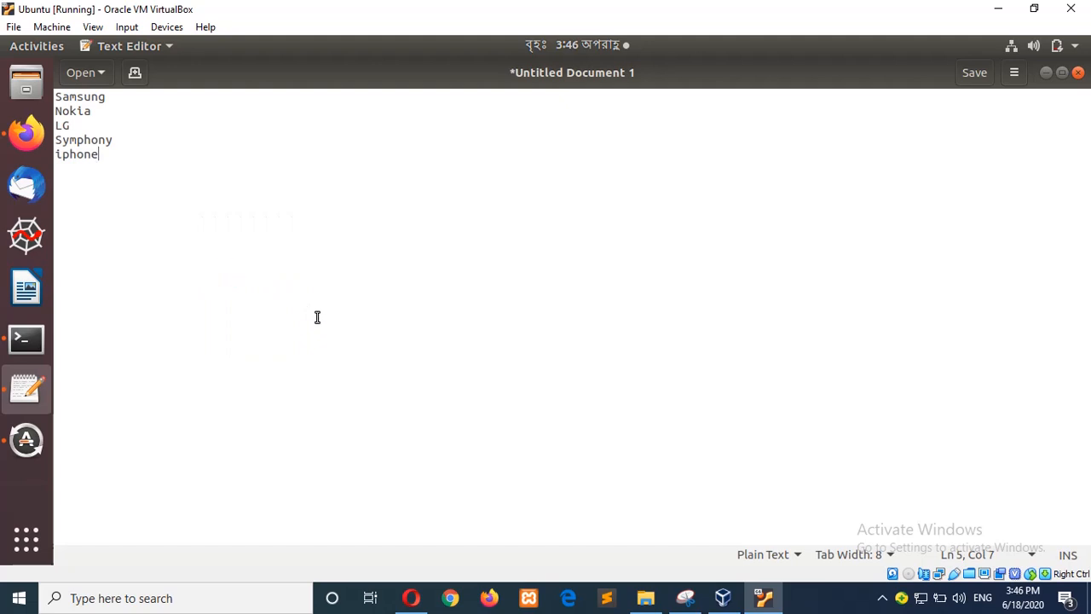
# Copy the file name Company.txt from the tutorial example in Firefox.
pyautogui.click(26, 133)
pyautogui.moveTo(212, 344); pyautogui.dragTo(136, 343)
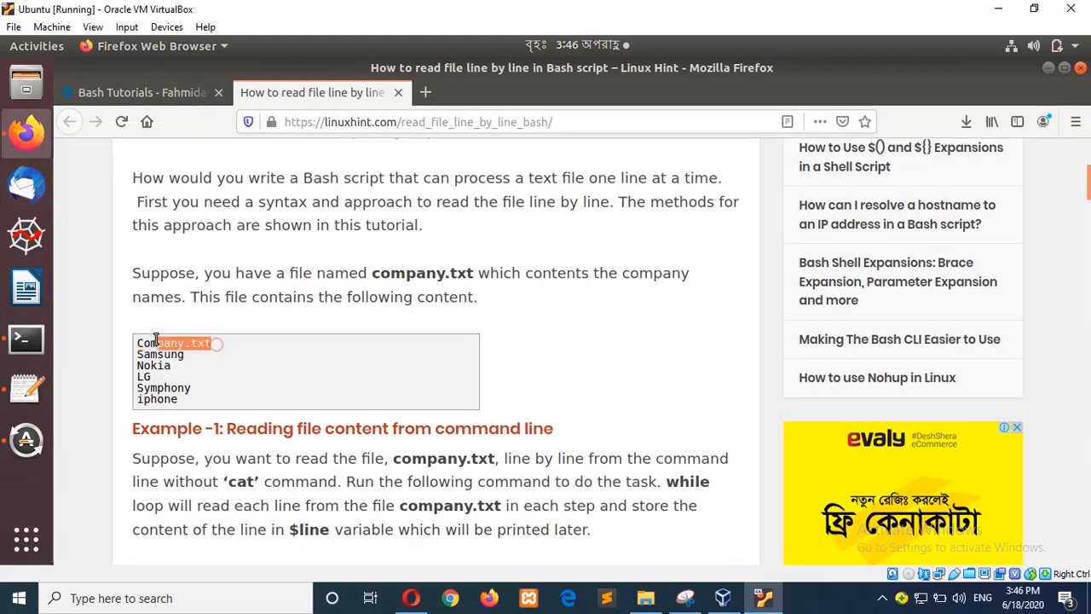
pyautogui.rightClick(173, 342)
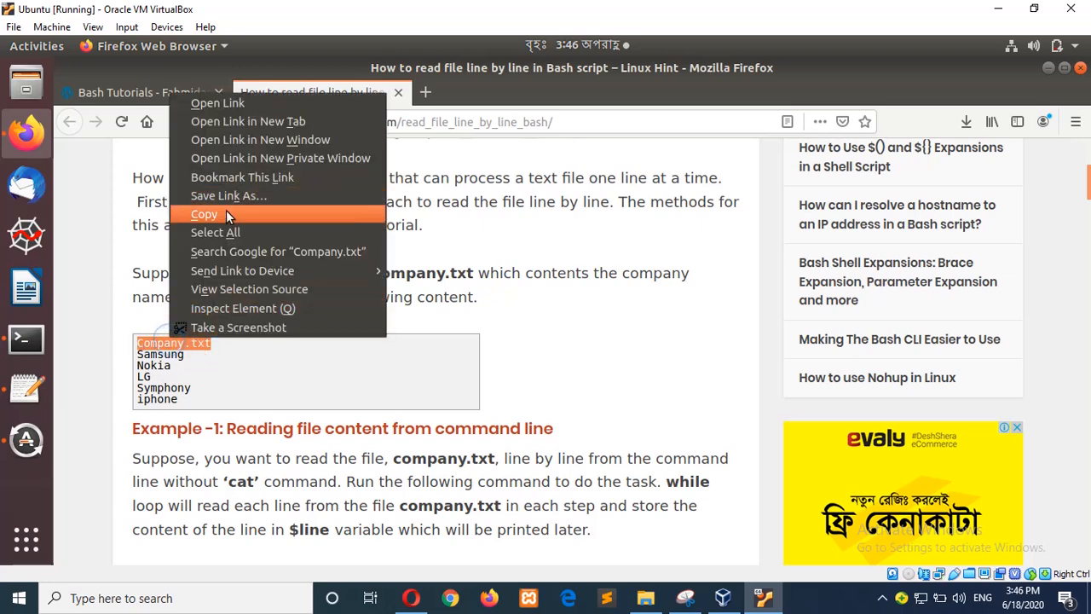
pyautogui.click(204, 214)
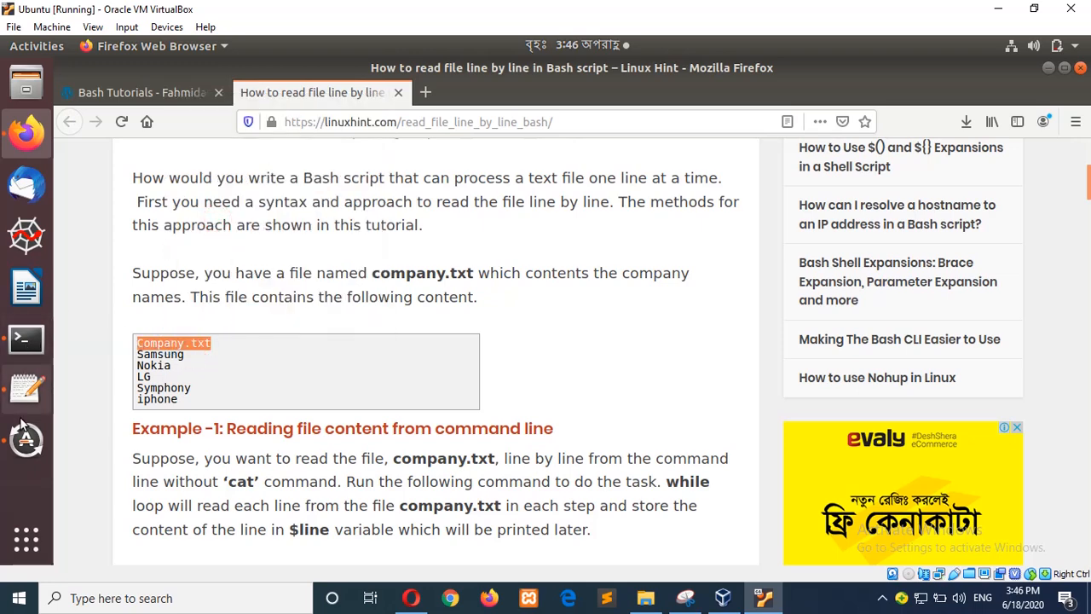
# Save the new document as Company.txt in the home folder.
pyautogui.click(27, 389)
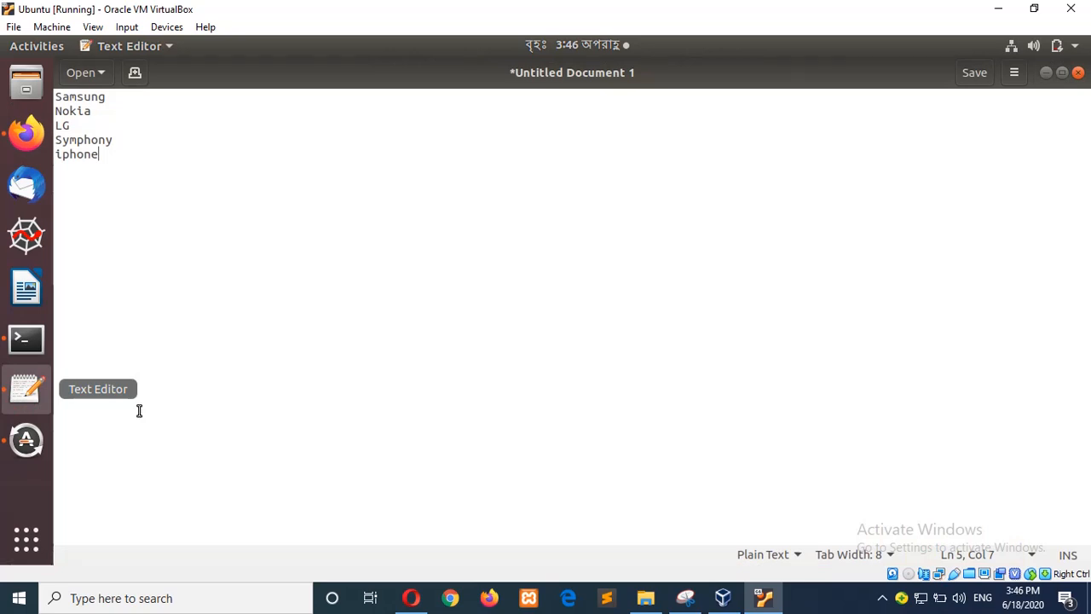
pyautogui.hotkey('ctrl', 's')
pyautogui.rightClick(500, 75)
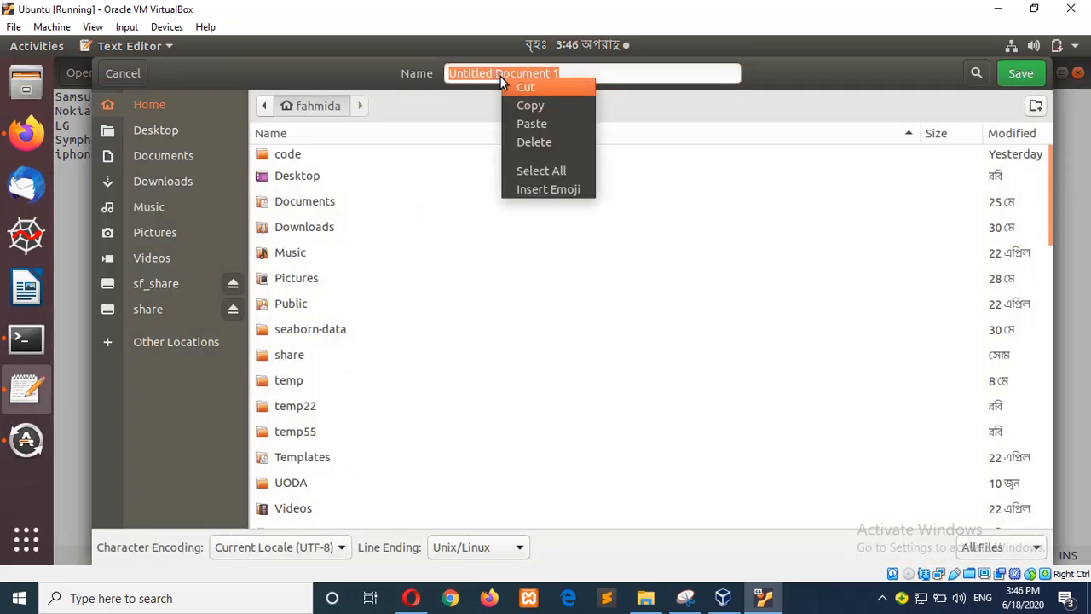
pyautogui.click(518, 121)
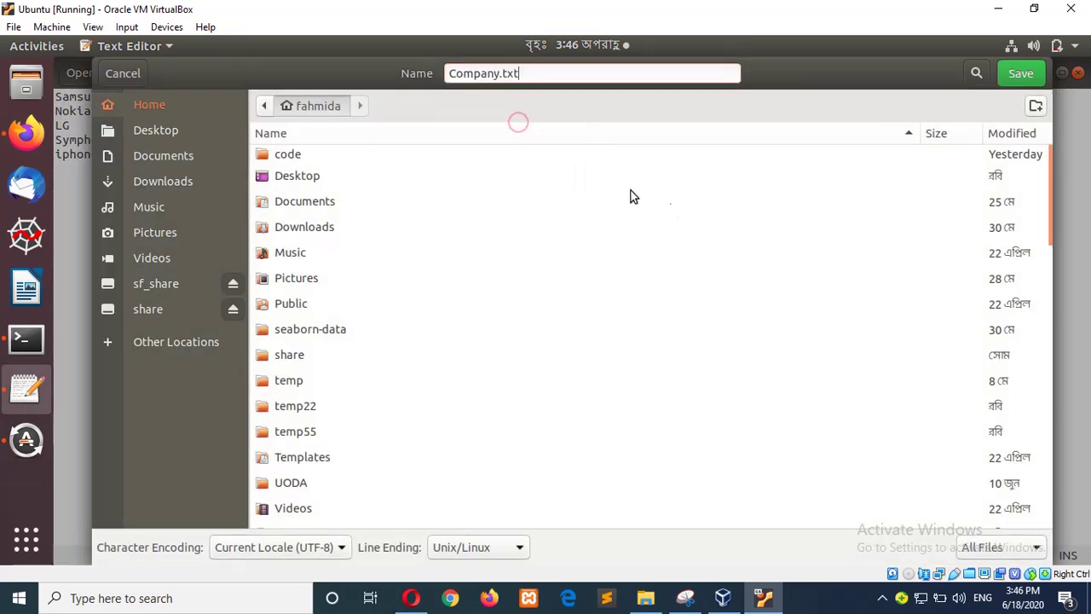
pyautogui.click(1019, 73)
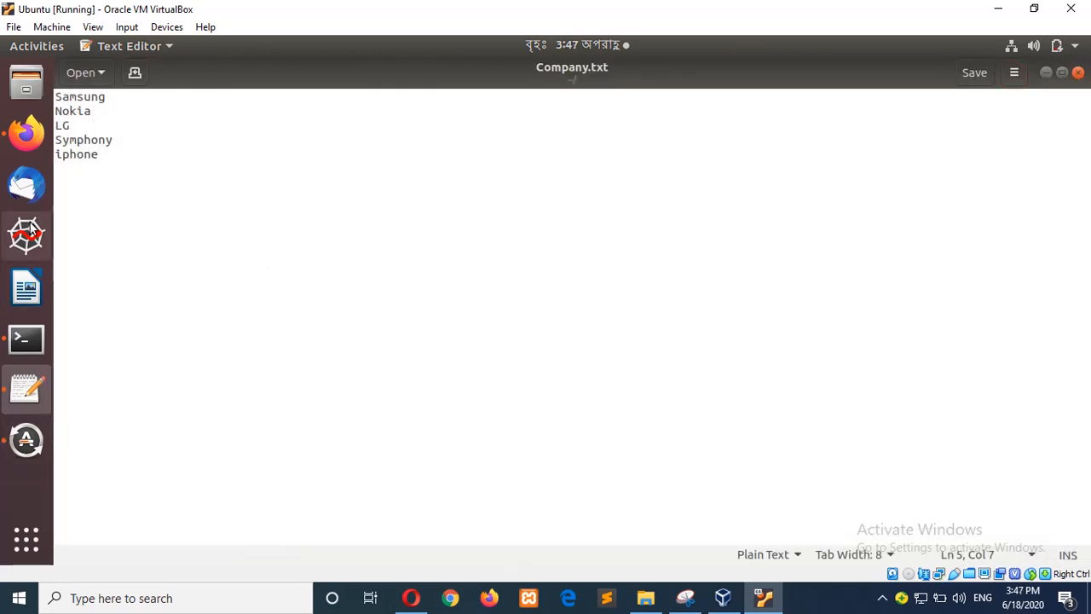
# Copy Example 1's one-line while read command that prints company.txt line by line.
pyautogui.click(26, 132)
pyautogui.scroll(-1, 383, 309)
pyautogui.scroll(-3, 405, 324)
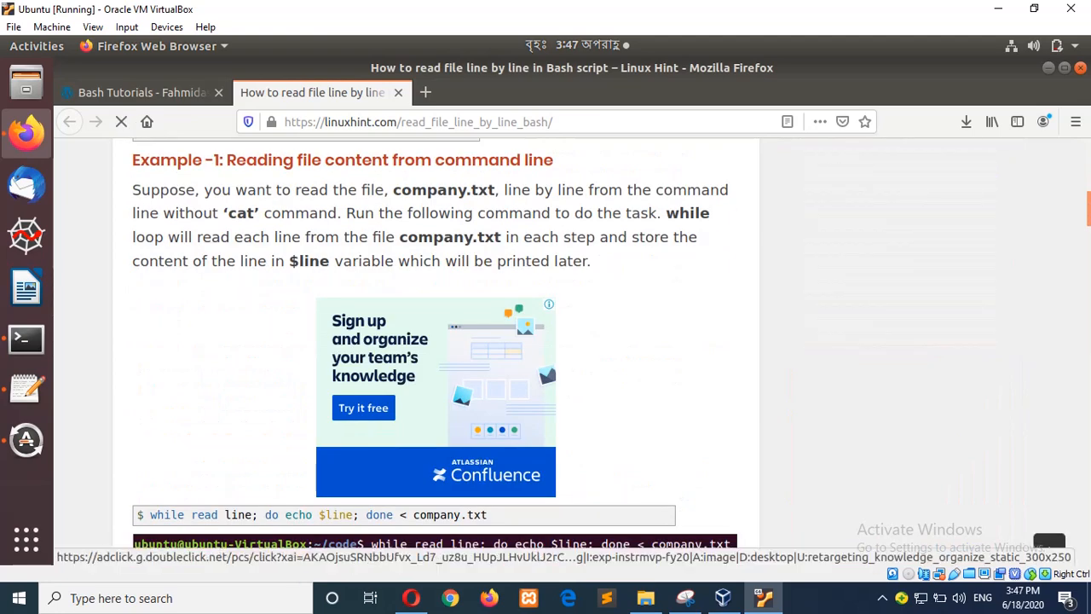
pyautogui.scroll(2, 405, 324)
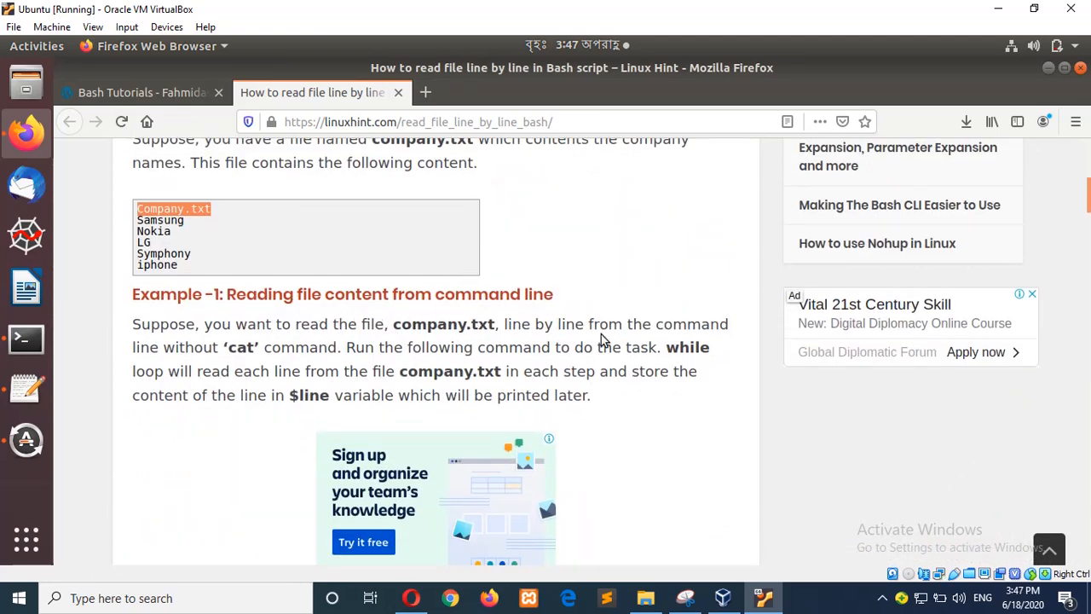
pyautogui.scroll(-1, 639, 320)
pyautogui.scroll(-3, 639, 320)
pyautogui.scroll(2, 639, 320)
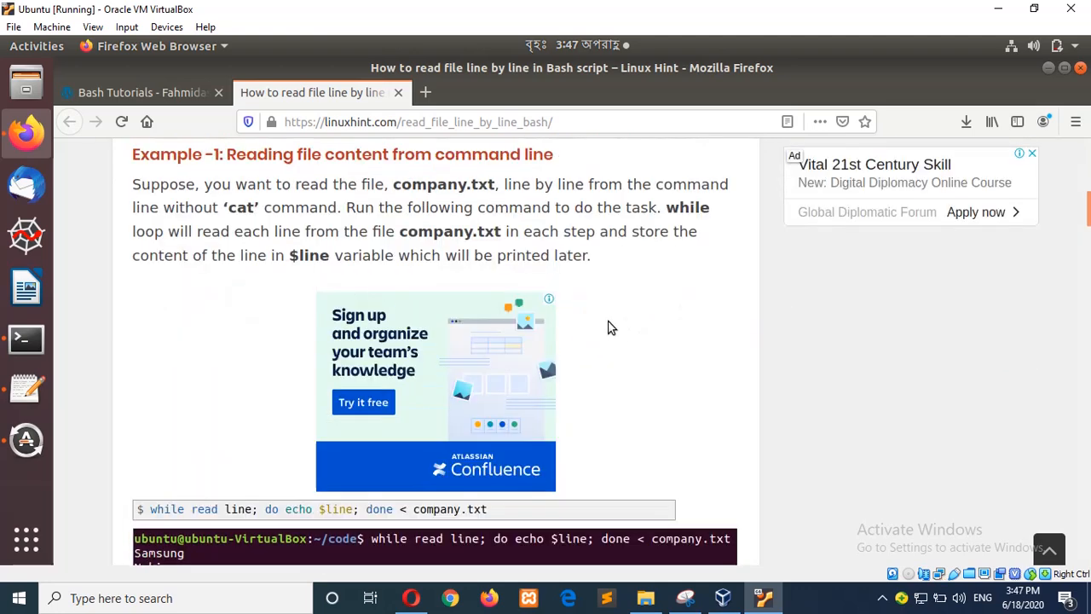
pyautogui.scroll(1, 597, 324)
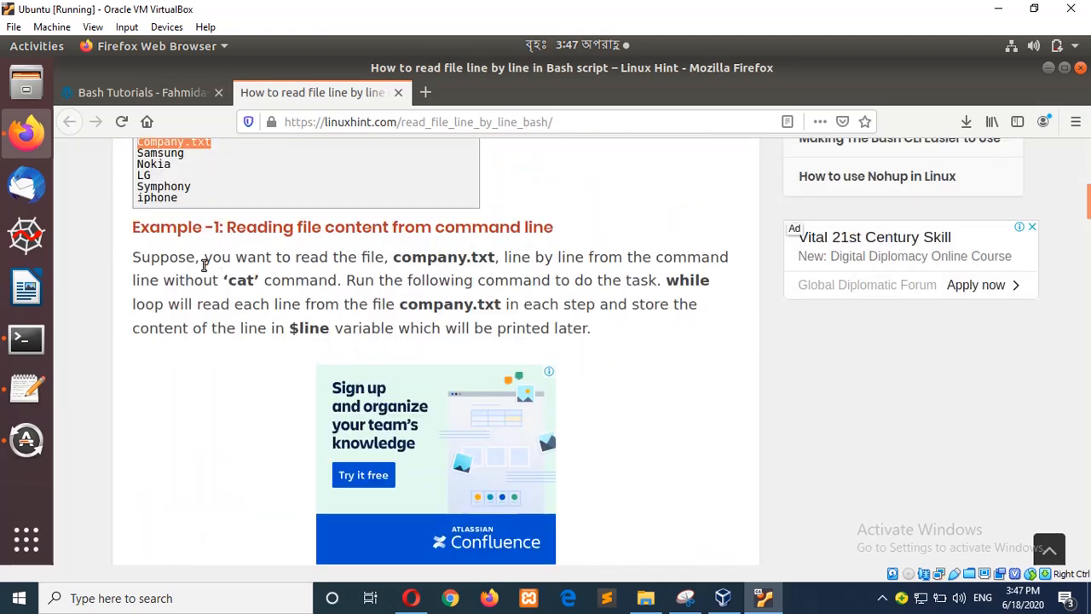
pyautogui.scroll(-4, 204, 256)
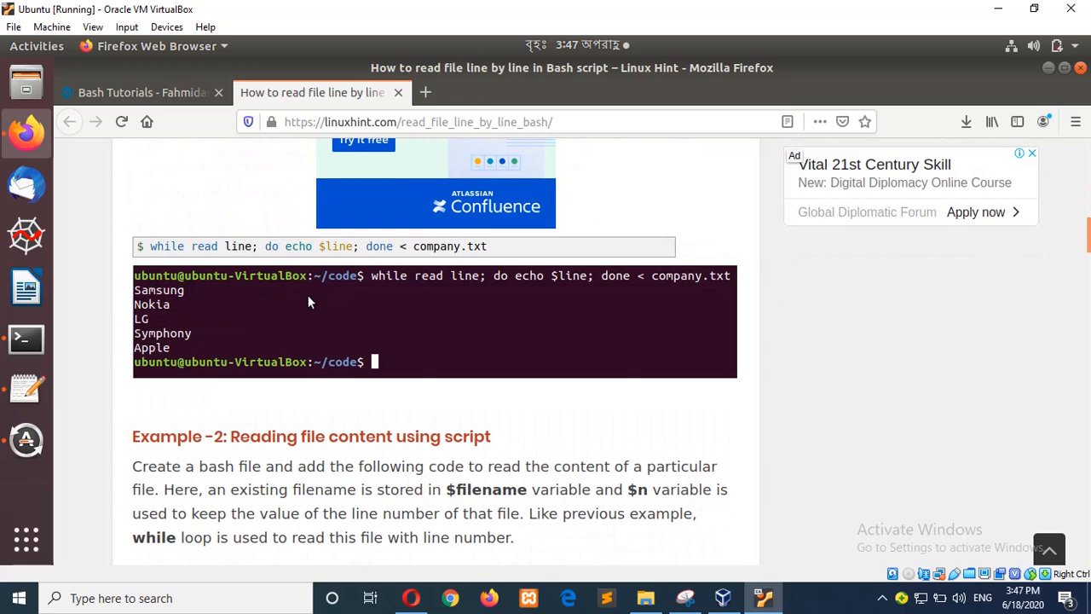
pyautogui.scroll(1, 308, 294)
pyautogui.moveTo(149, 313); pyautogui.dragTo(506, 320)
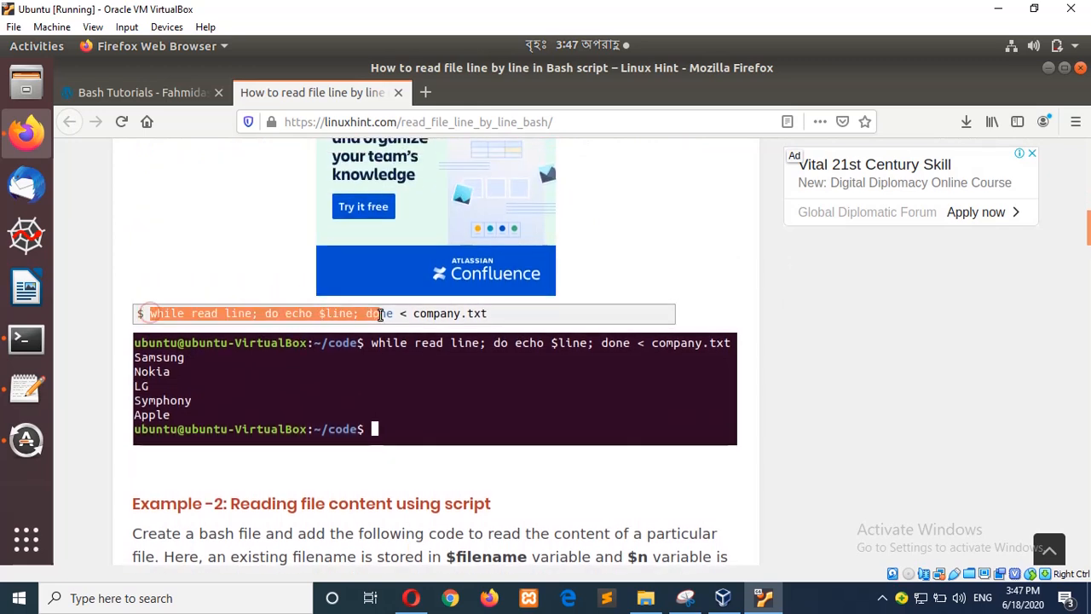
pyautogui.rightClick(456, 311)
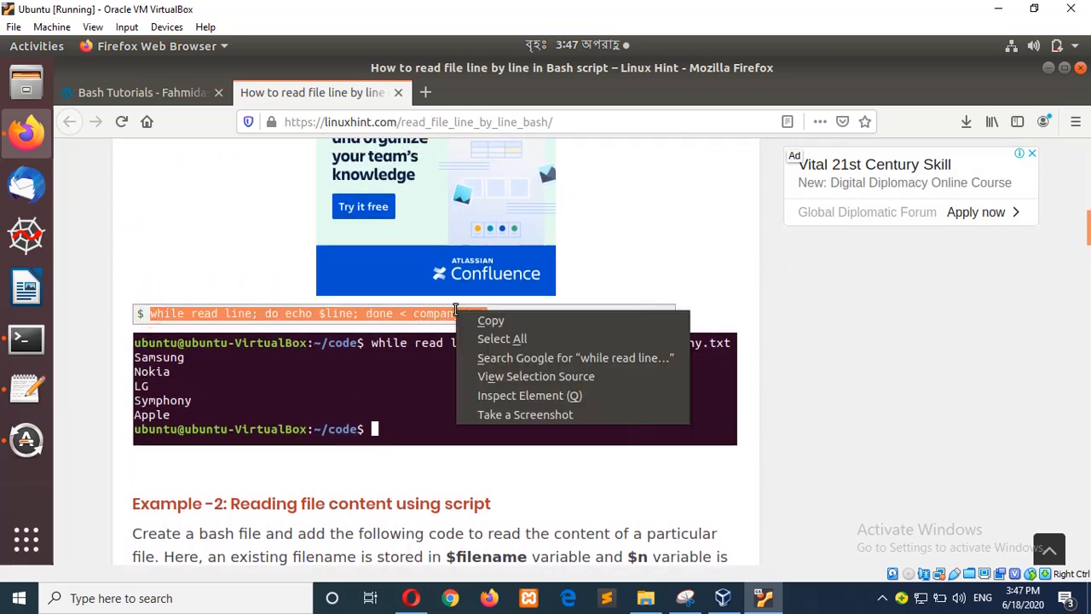
pyautogui.click(490, 322)
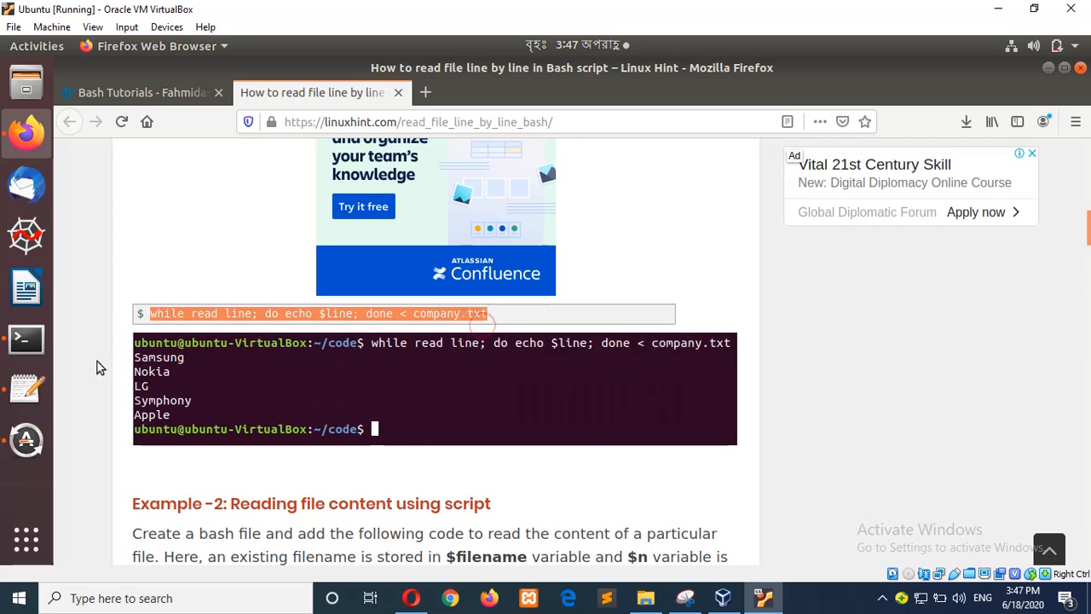
# Clear the terminal and run the pasted while read loop on company.txt.
pyautogui.click(23, 337)
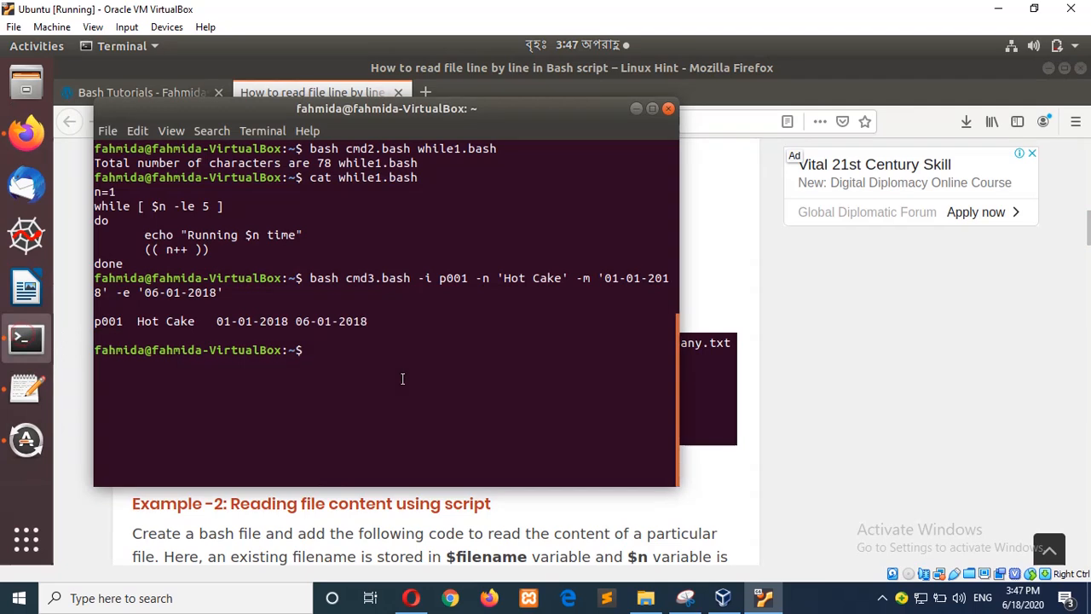
pyautogui.write('clear')
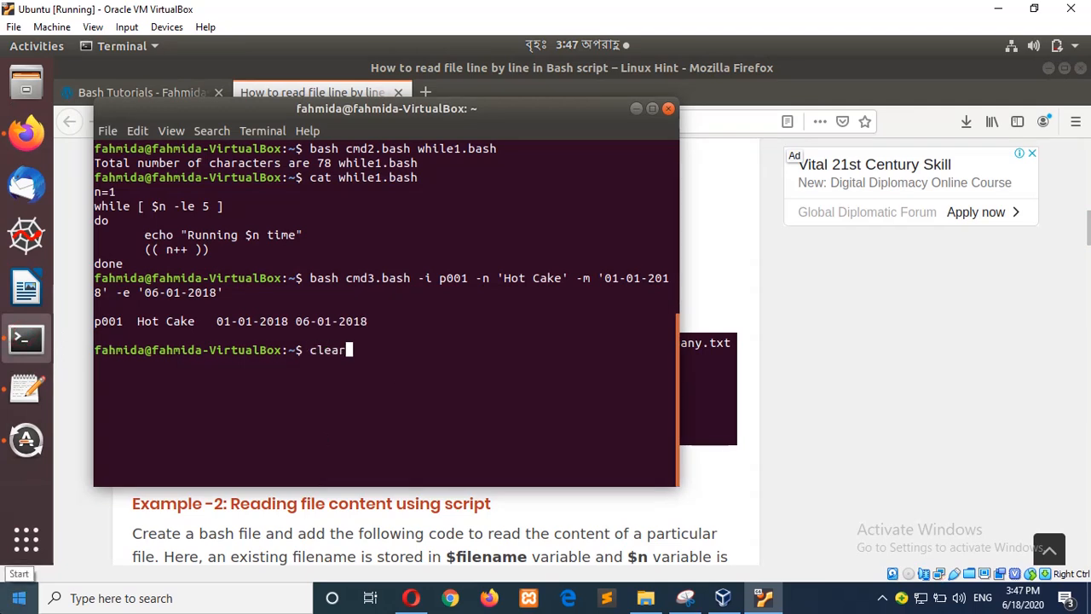
pyautogui.press('Return')
pyautogui.rightClick(364, 188)
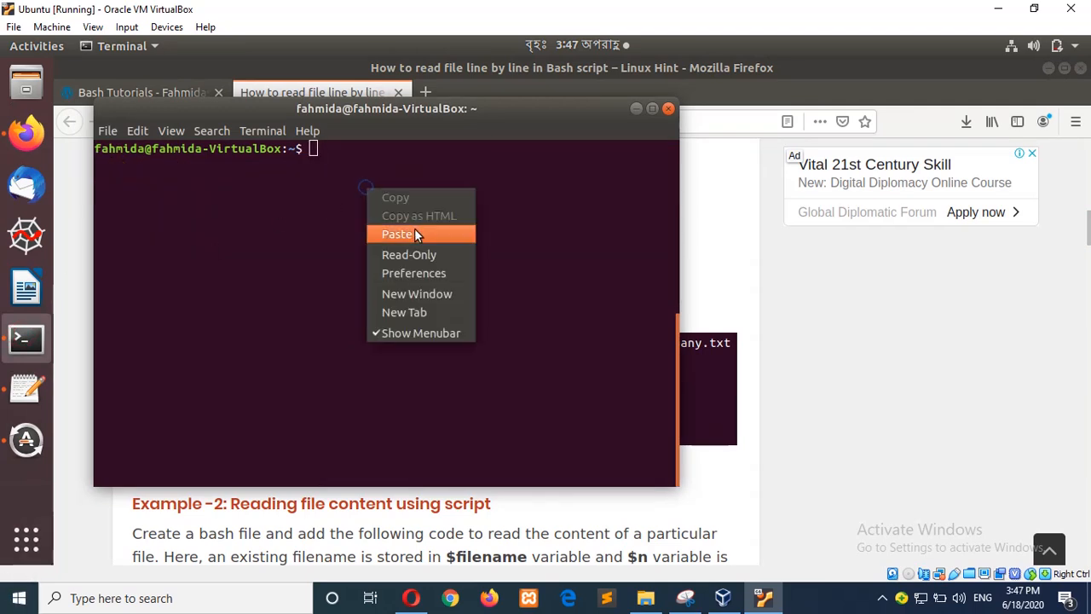
pyautogui.click(401, 234)
pyautogui.press('Return')
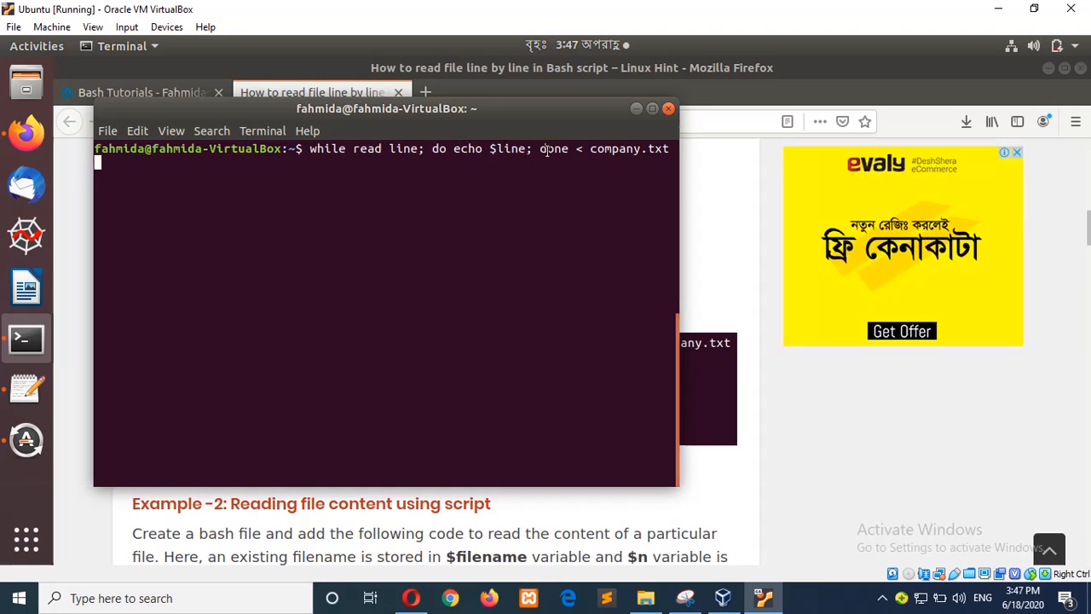
pyautogui.press('Left')
pyautogui.press('Left')
pyautogui.press('Left')
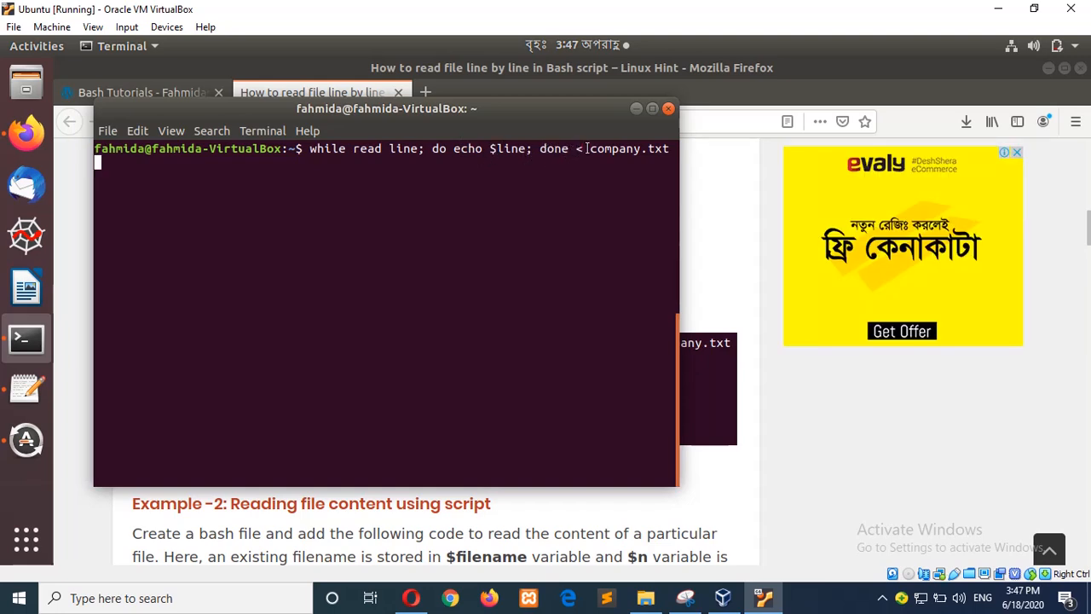
pyautogui.press('Left')
pyautogui.press('Left')
pyautogui.press('Return')
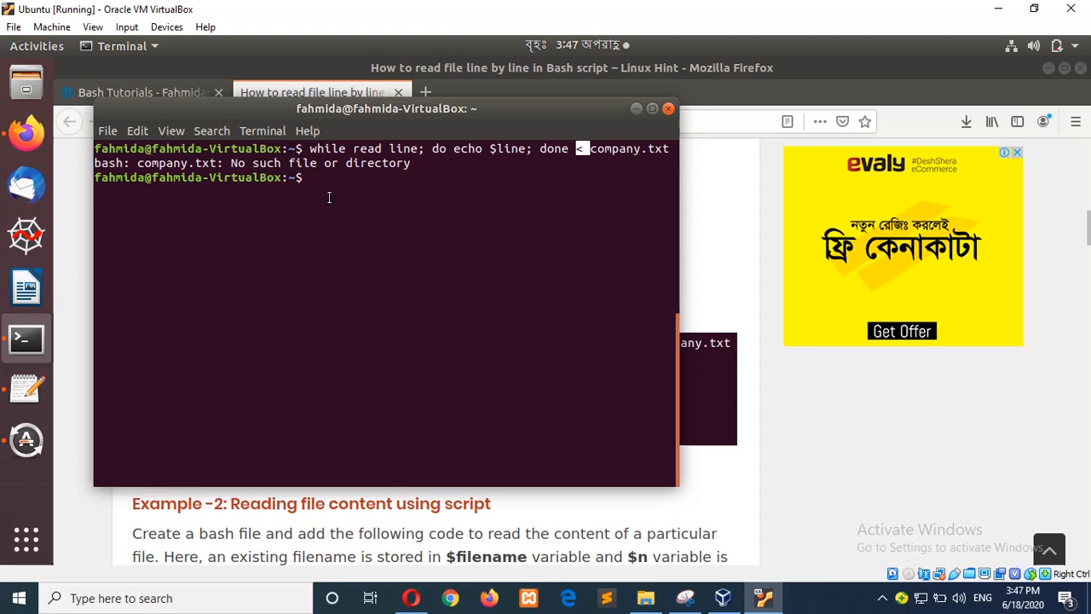
# Recall the loop, correct the name to Company.txt and rerun it, printing the five companies.
pyautogui.press('Up')
pyautogui.press('Return')
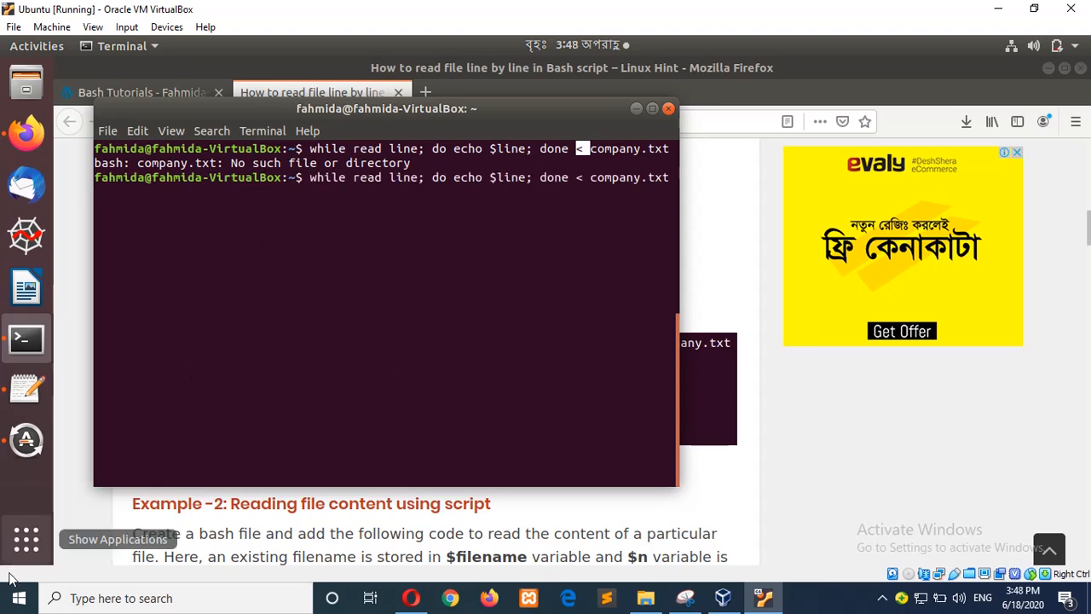
pyautogui.press('Left')
pyautogui.press('Left')
pyautogui.press('Left')
pyautogui.press('Left')
pyautogui.press('Left')
pyautogui.press('Left')
pyautogui.press('Left')
pyautogui.press('Left')
pyautogui.press('Left')
pyautogui.press('BackSpace')
pyautogui.write('C')
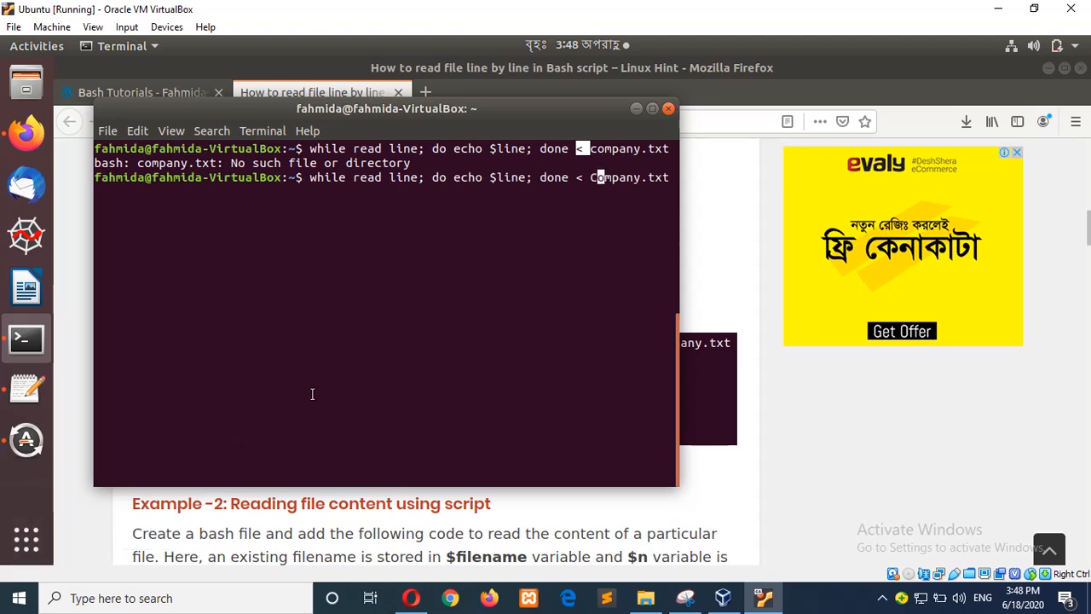
pyautogui.press('Return')
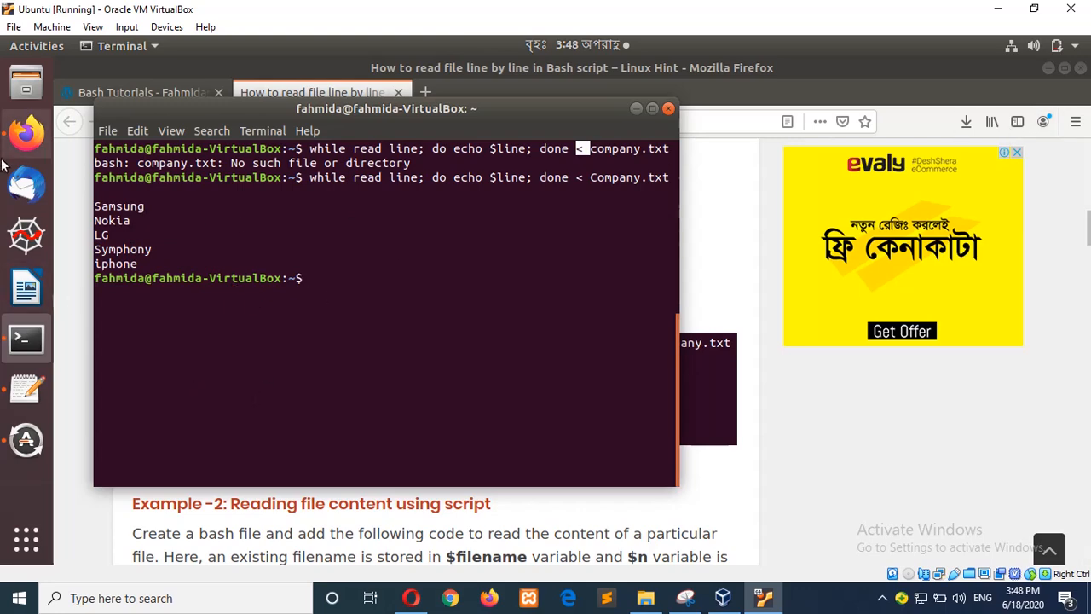
# Copy the whole Example-2 line-numbering script from the tutorial.
pyautogui.click(27, 134)
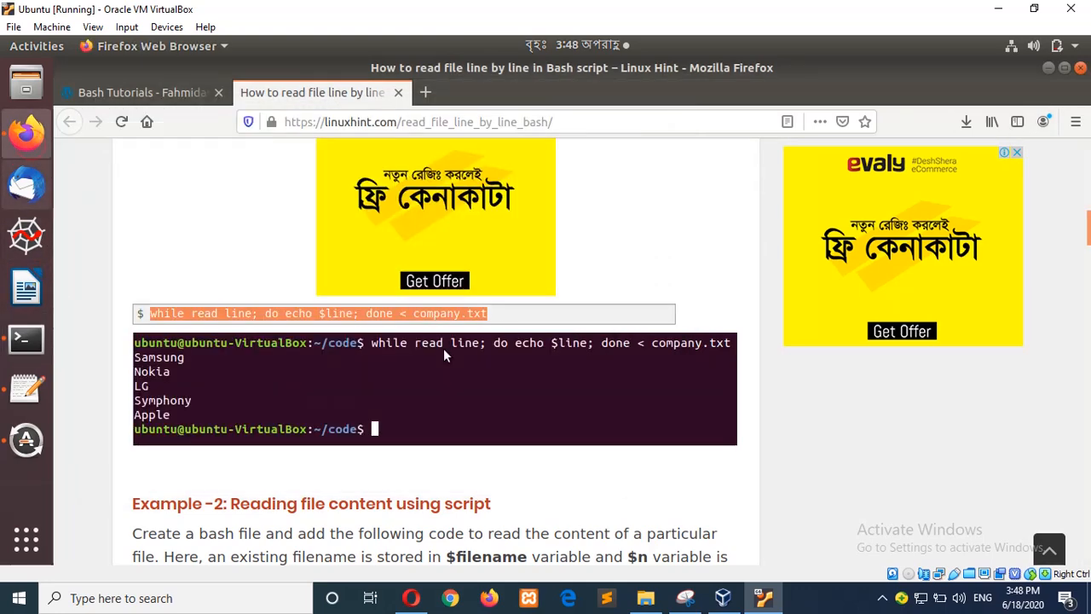
pyautogui.scroll(-4, 563, 363)
pyautogui.scroll(-4, 562, 364)
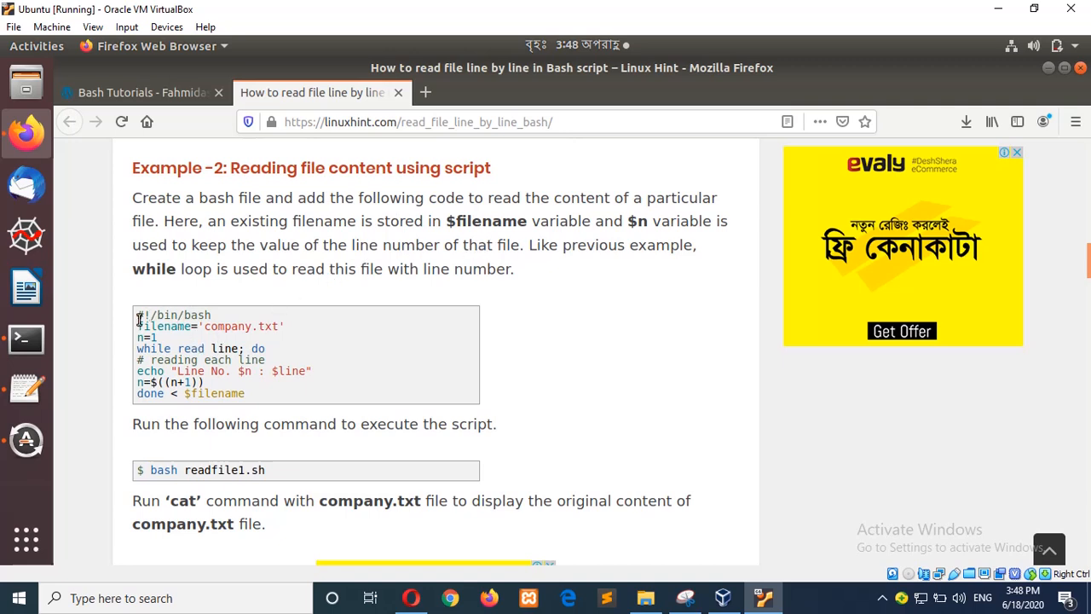
pyautogui.moveTo(136, 314); pyautogui.dragTo(308, 406)
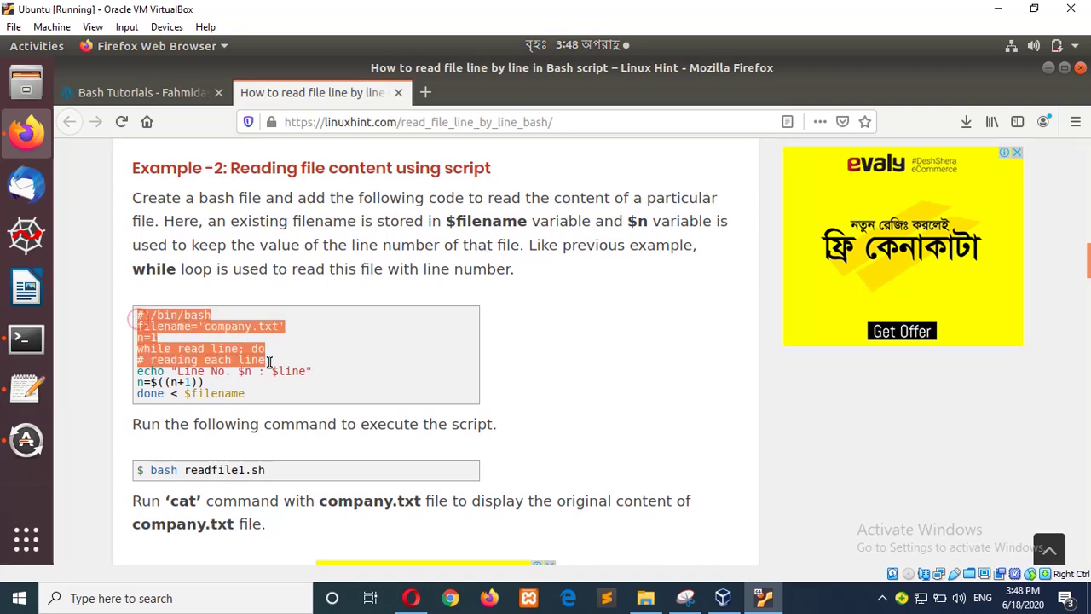
pyautogui.rightClick(204, 362)
pyautogui.click(243, 375)
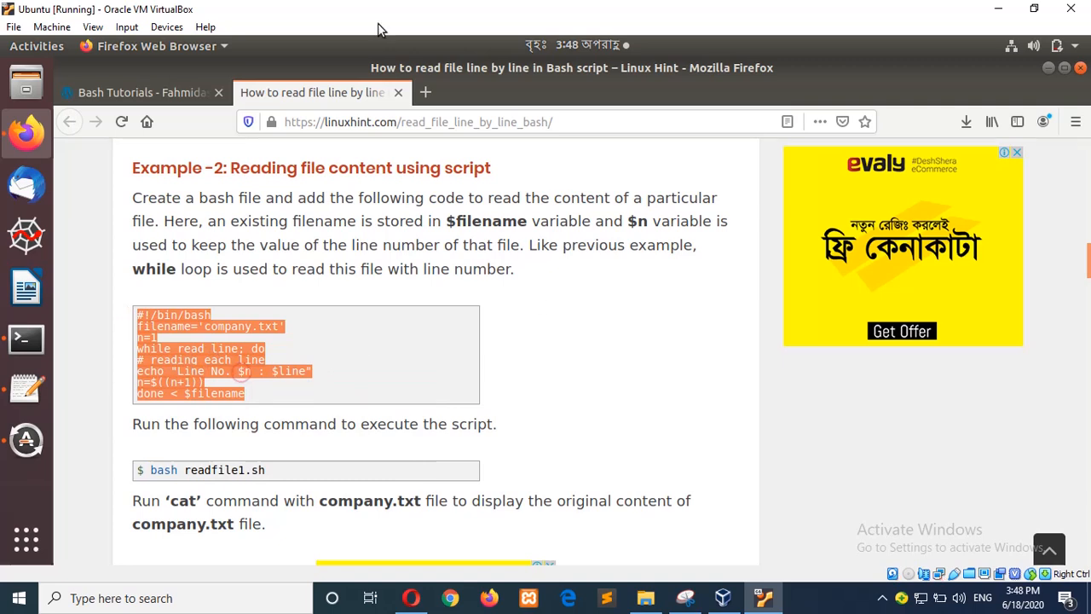
# Paste the script into a new document and change company.txt to Company.txt.
pyautogui.click(26, 388)
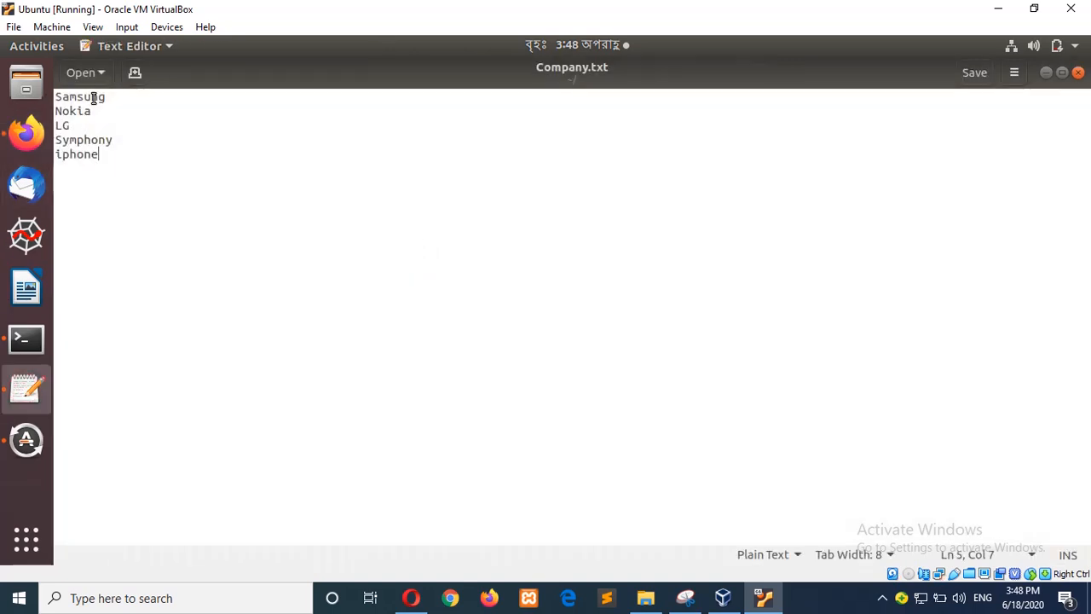
pyautogui.click(133, 72)
pyautogui.rightClick(192, 220)
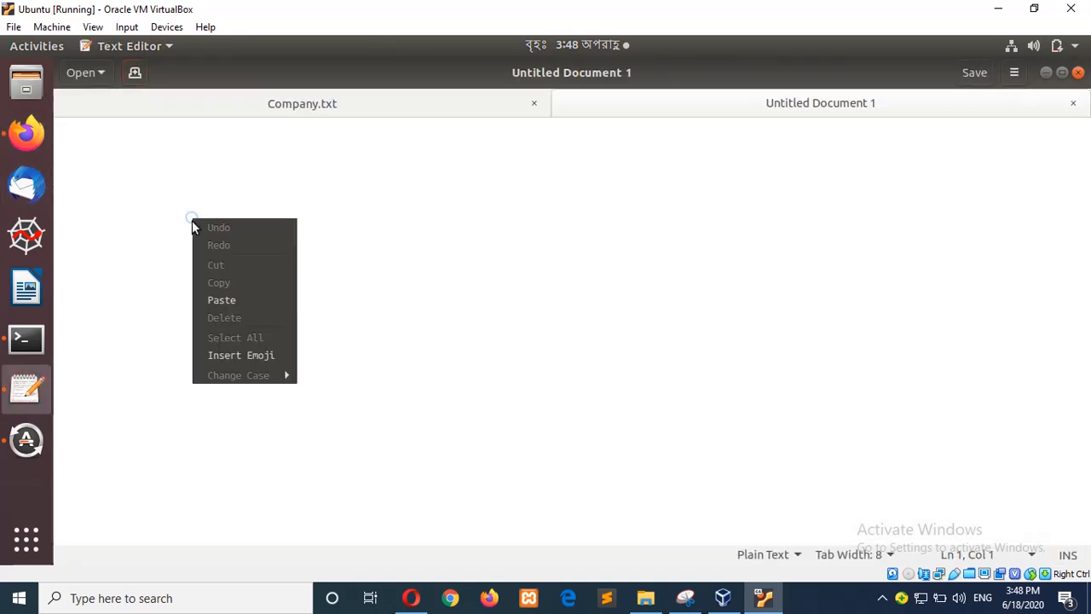
pyautogui.click(222, 299)
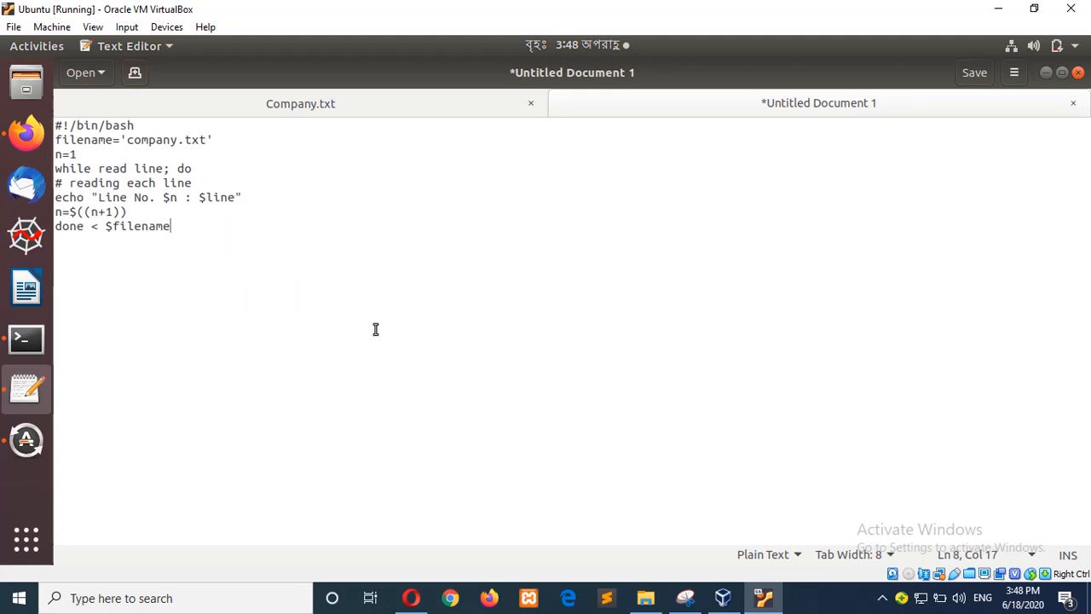
pyautogui.click(135, 140)
pyautogui.press('BackSpace')
pyautogui.write('C')
pyautogui.click(99, 141)
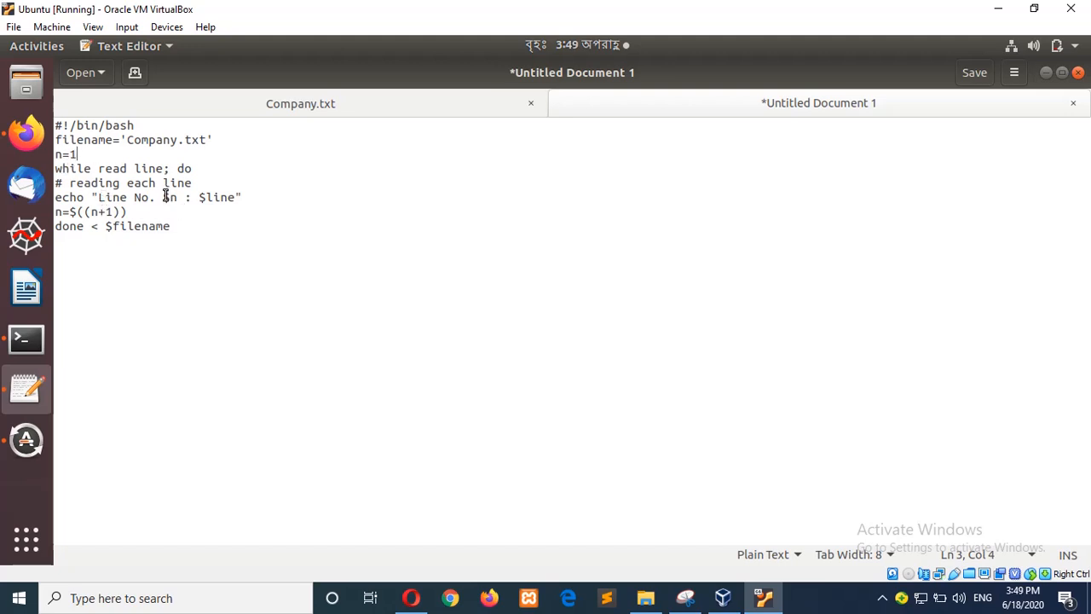
# Review the $n counter and < $filename redirection, then save the script as file1.bash.
pyautogui.moveTo(163, 196); pyautogui.dragTo(183, 197)
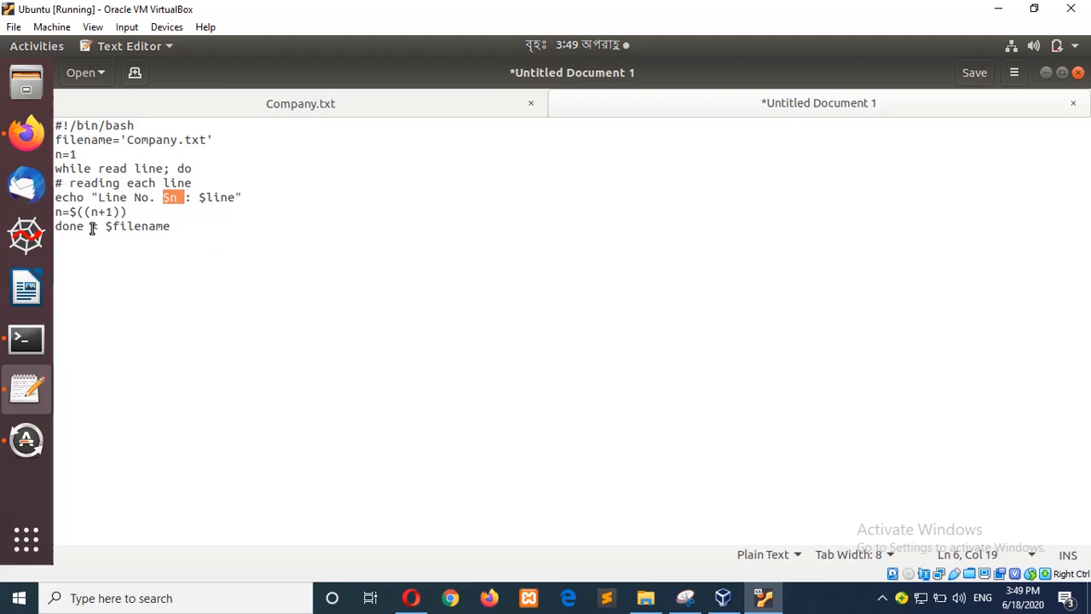
pyautogui.moveTo(91, 227); pyautogui.dragTo(179, 227)
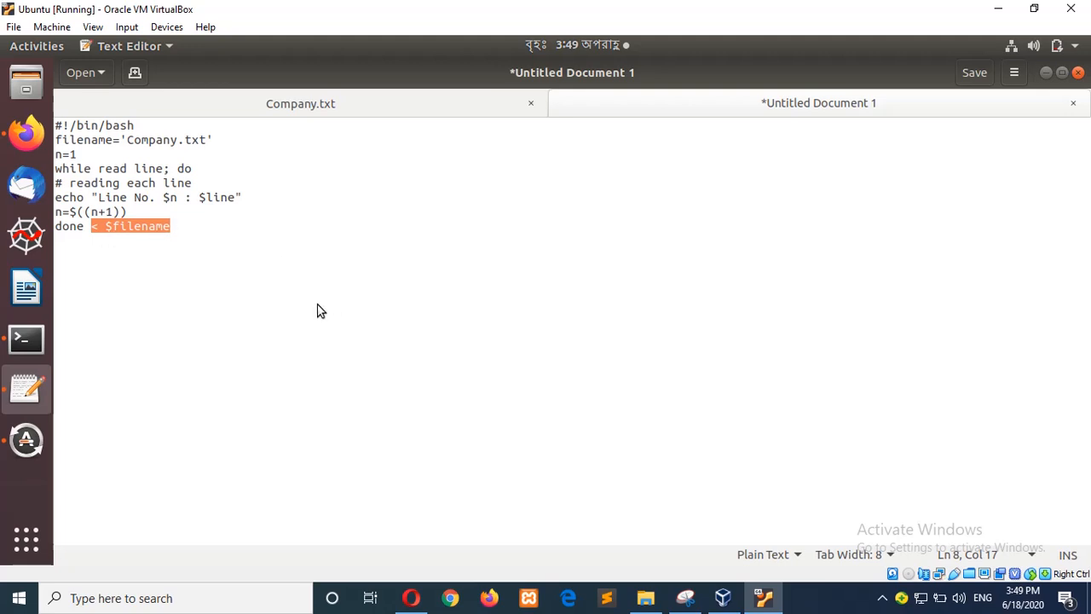
pyautogui.hotkey('ctrl', 's')
pyautogui.write('file1')
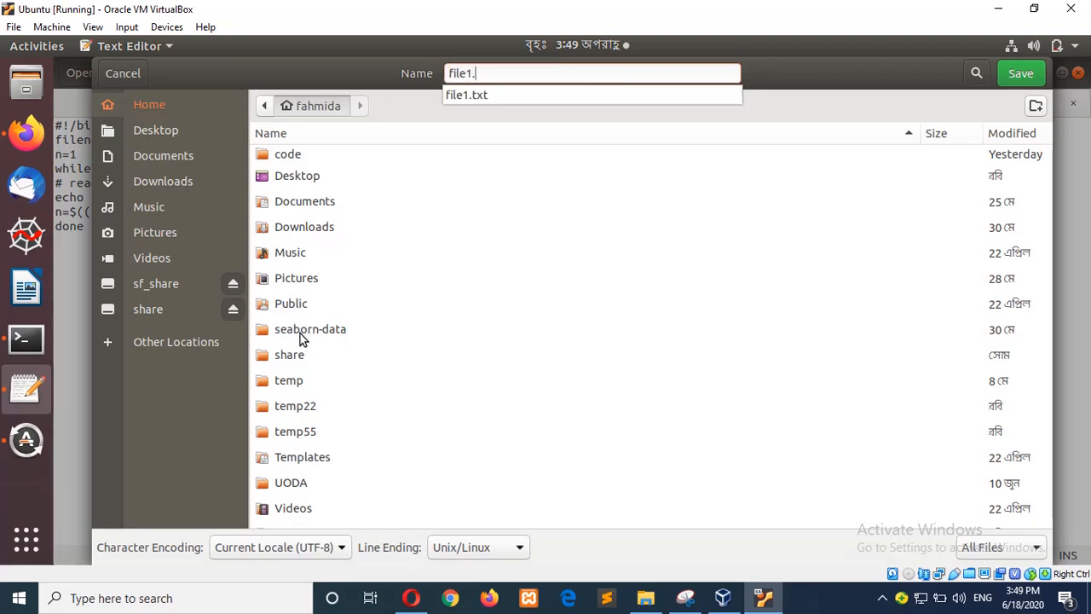
pyautogui.write('.bash')
pyautogui.press('Return')
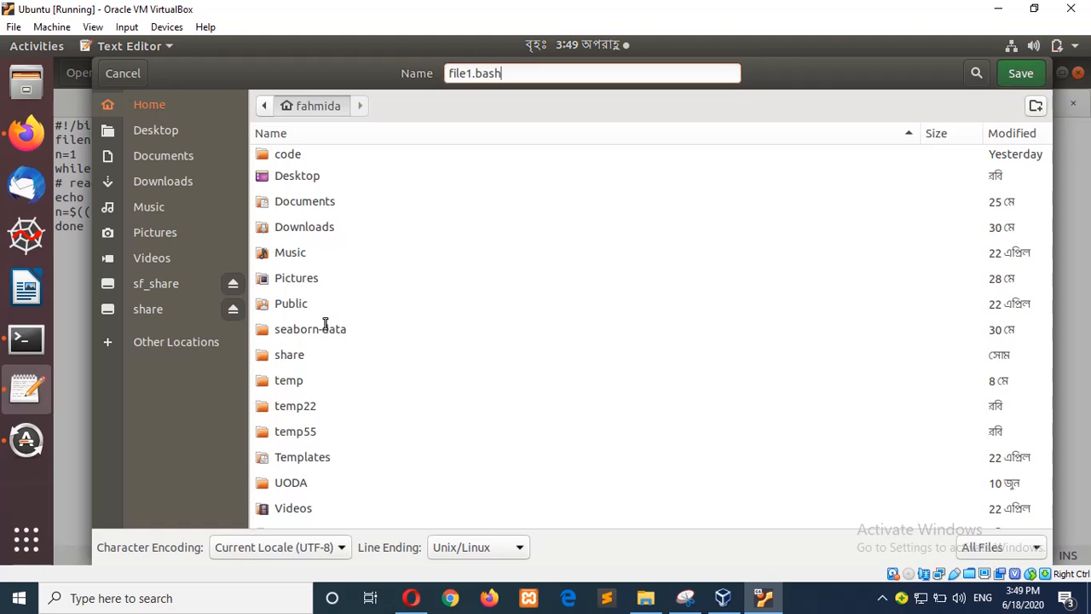
pyautogui.click(25, 339)
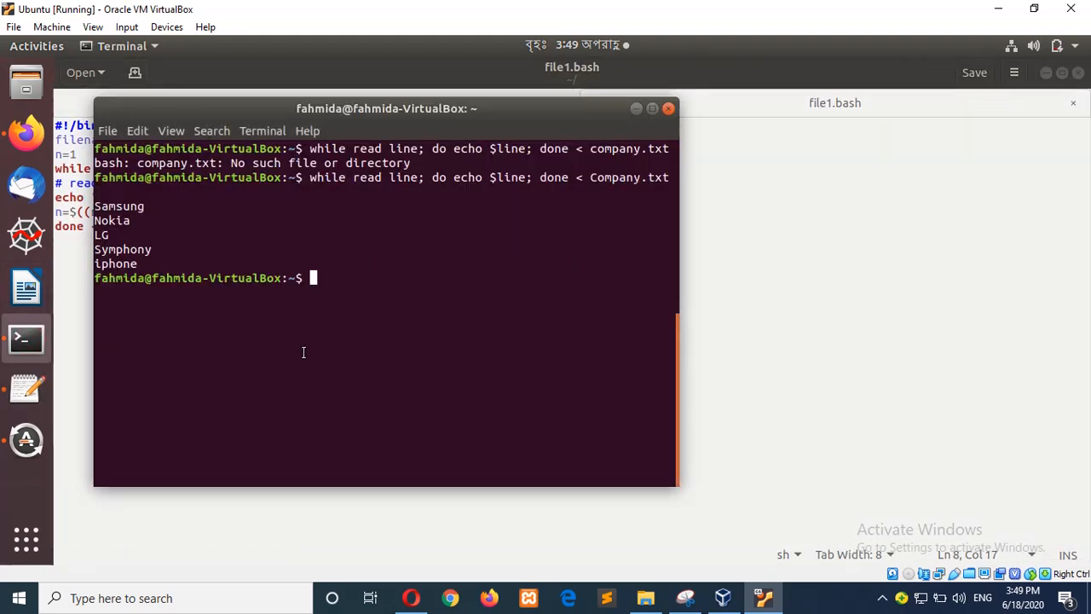
pyautogui.write('bash ')
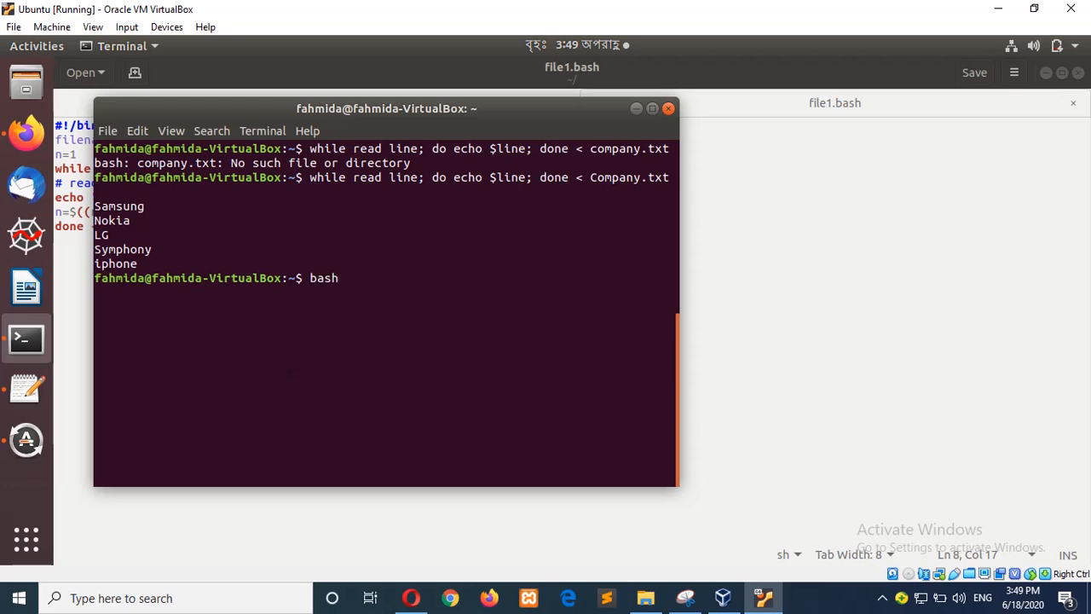
pyautogui.write('file1')
pyautogui.write('.bas')
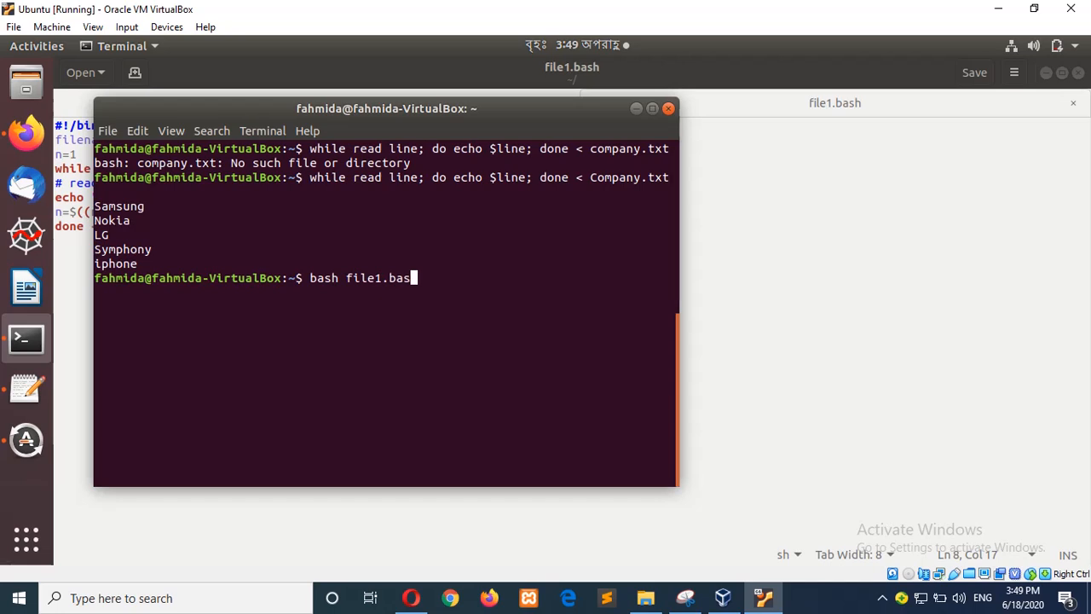
pyautogui.write('h')
# Run bash file1.bash, printing Line No. 1 : Samsung through Line No. 5 : iphone.
pyautogui.press('Return')
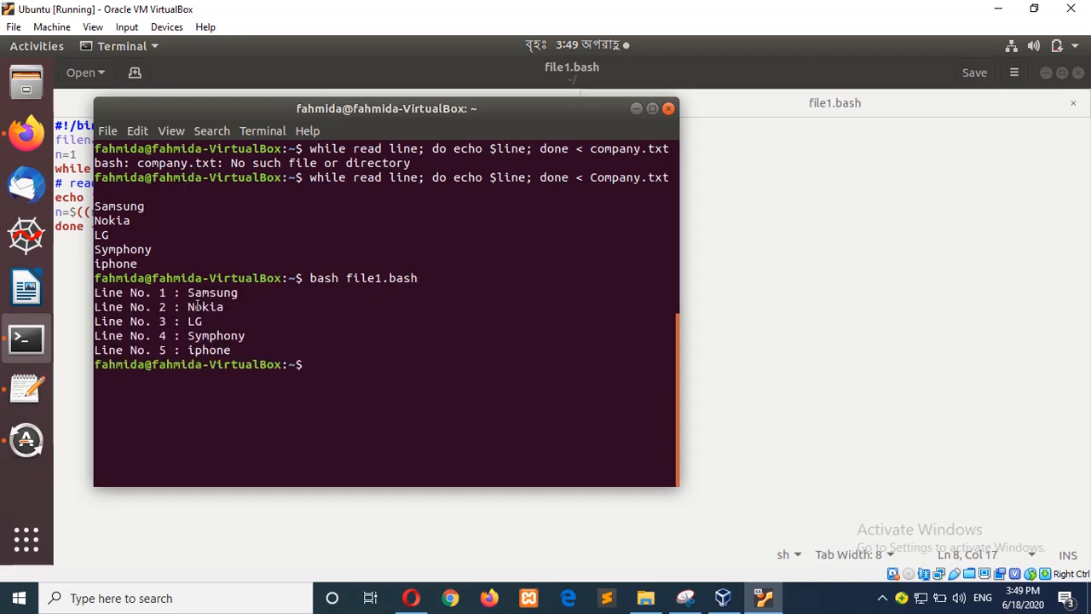
pyautogui.moveTo(197, 291); pyautogui.dragTo(200, 332)
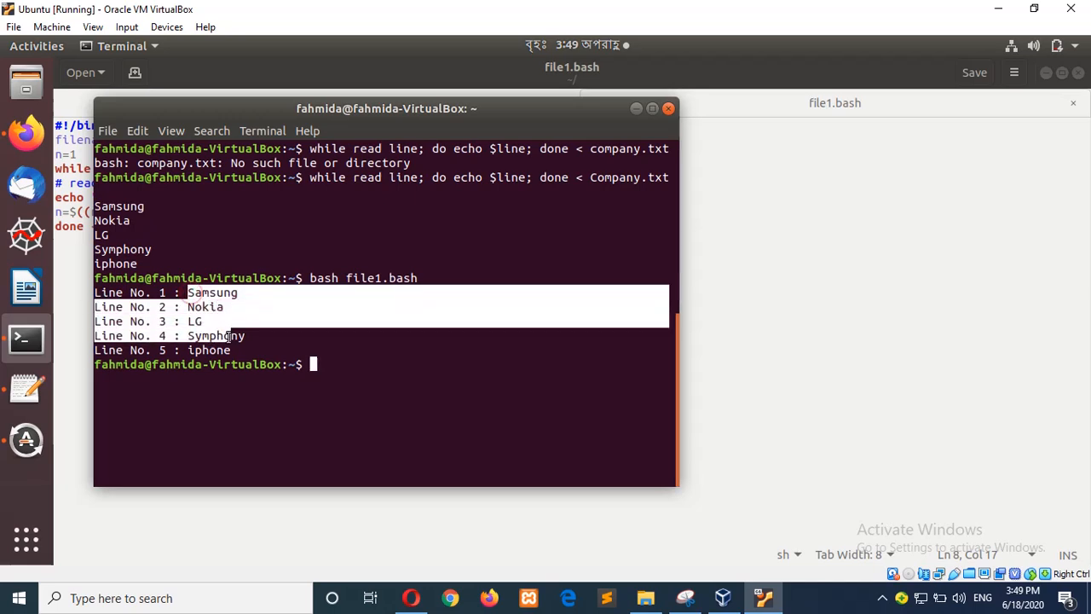
pyautogui.click(128, 291)
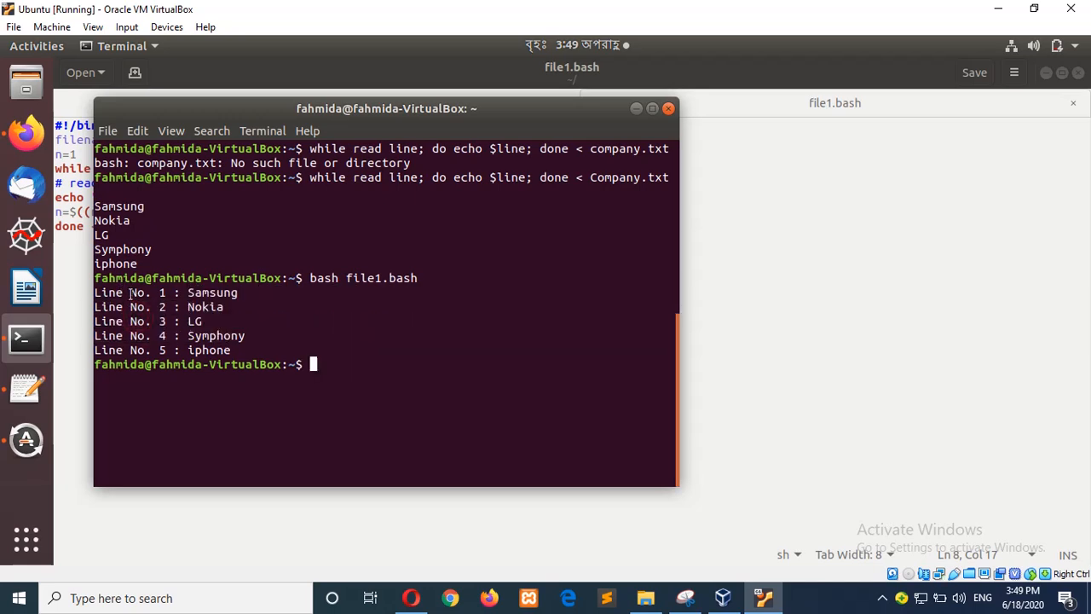
# Copy the Example 3 script that reads a filename passed as an argument, then return to the editor.
pyautogui.click(27, 133)
pyautogui.scroll(-5, 360, 244)
pyautogui.scroll(-3, 359, 245)
pyautogui.scroll(-5, 359, 245)
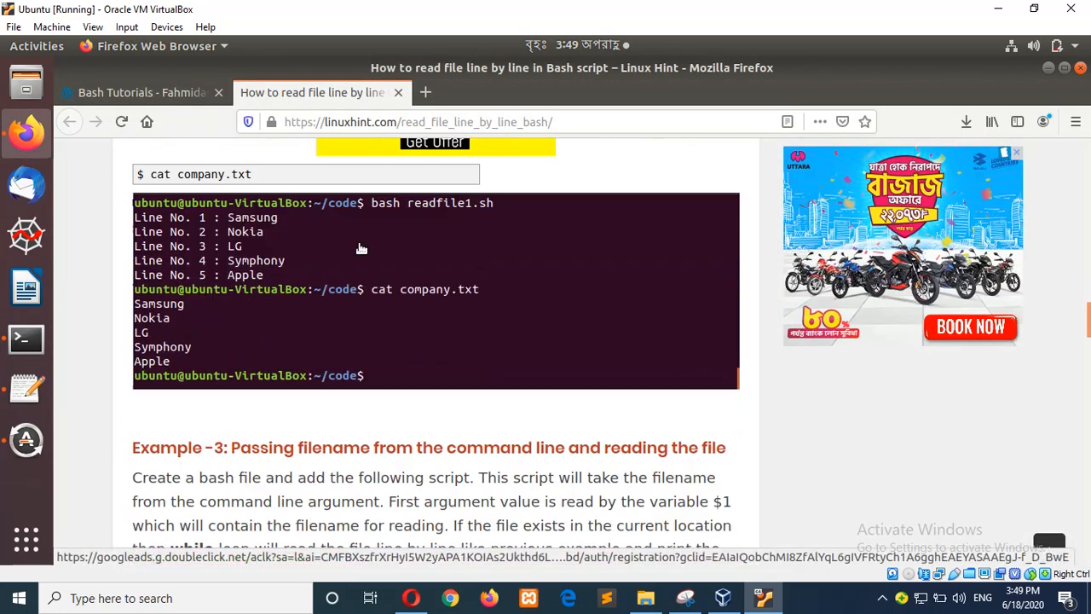
pyautogui.scroll(-4, 359, 245)
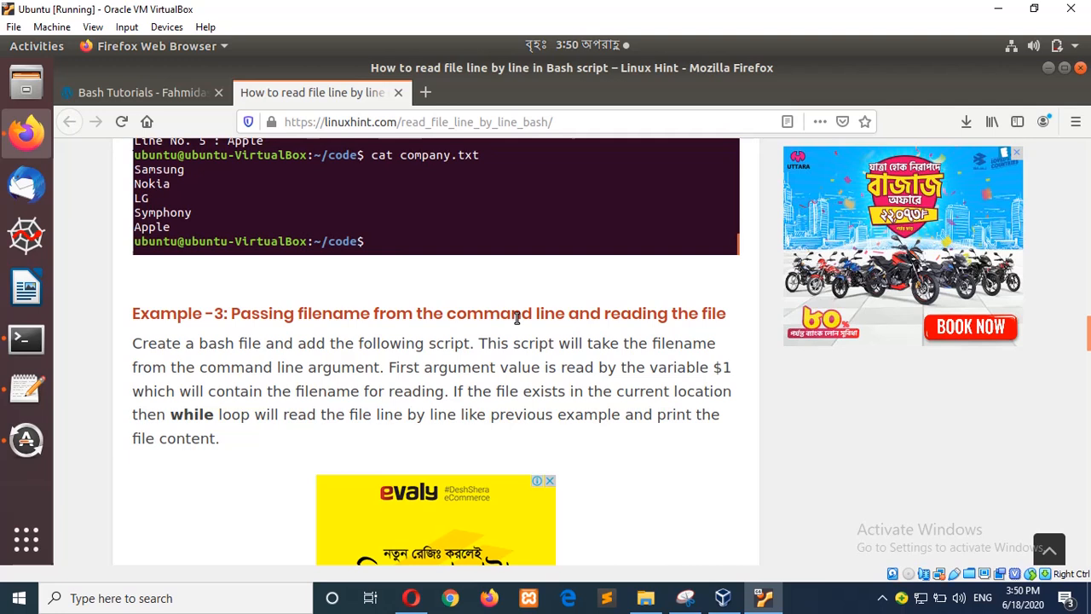
pyautogui.scroll(-4, 358, 381)
pyautogui.scroll(-4, 359, 381)
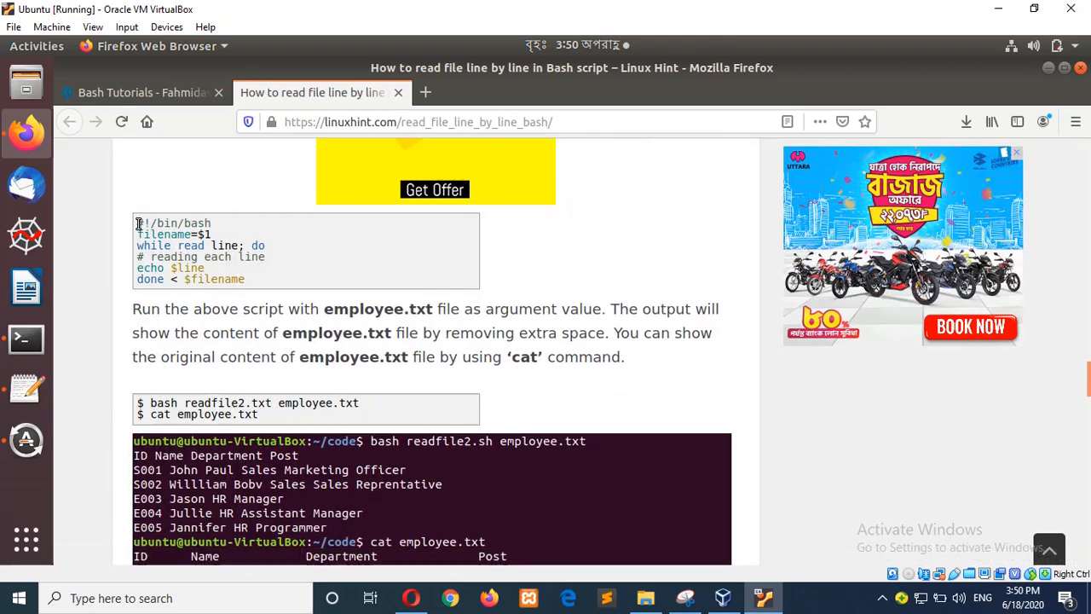
pyautogui.moveTo(137, 223); pyautogui.dragTo(269, 275)
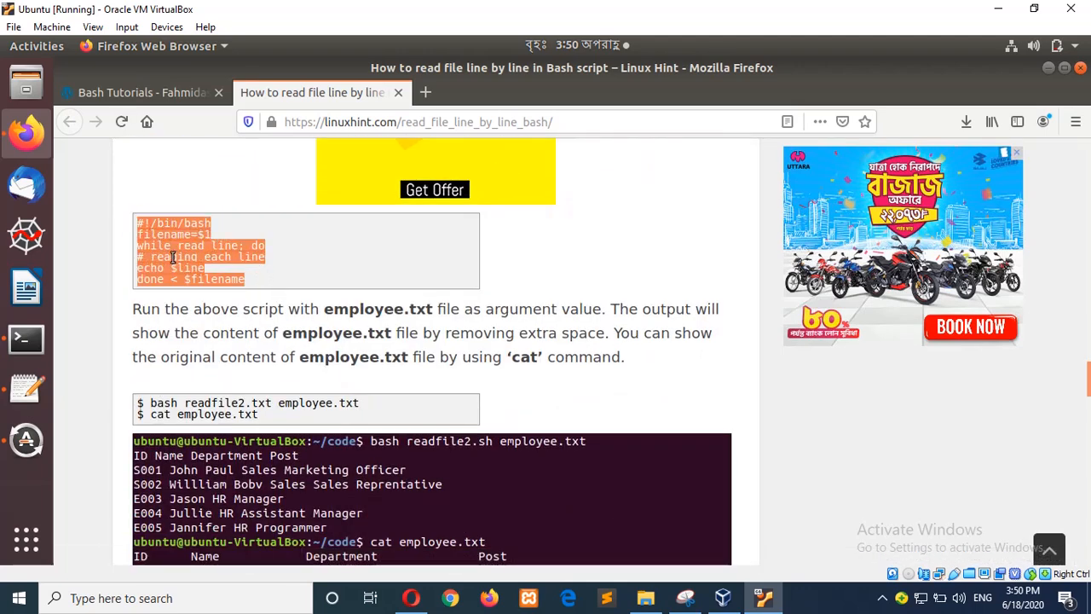
pyautogui.rightClick(173, 257)
pyautogui.click(213, 271)
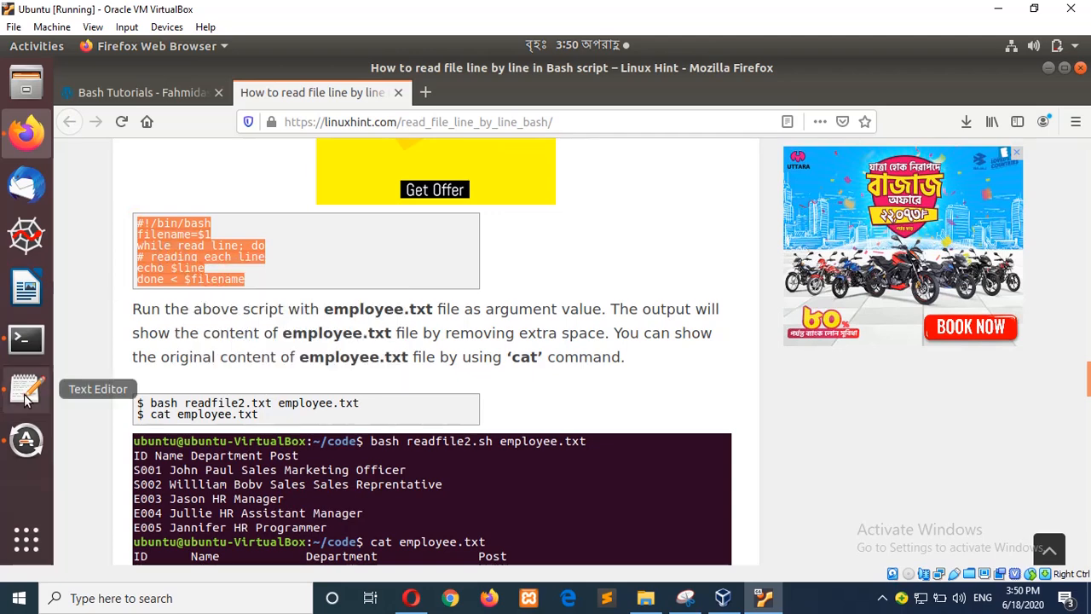
pyautogui.click(26, 390)
# Paste the $1 filename-argument script into a new document and save it as file2.bash.
pyautogui.click(134, 73)
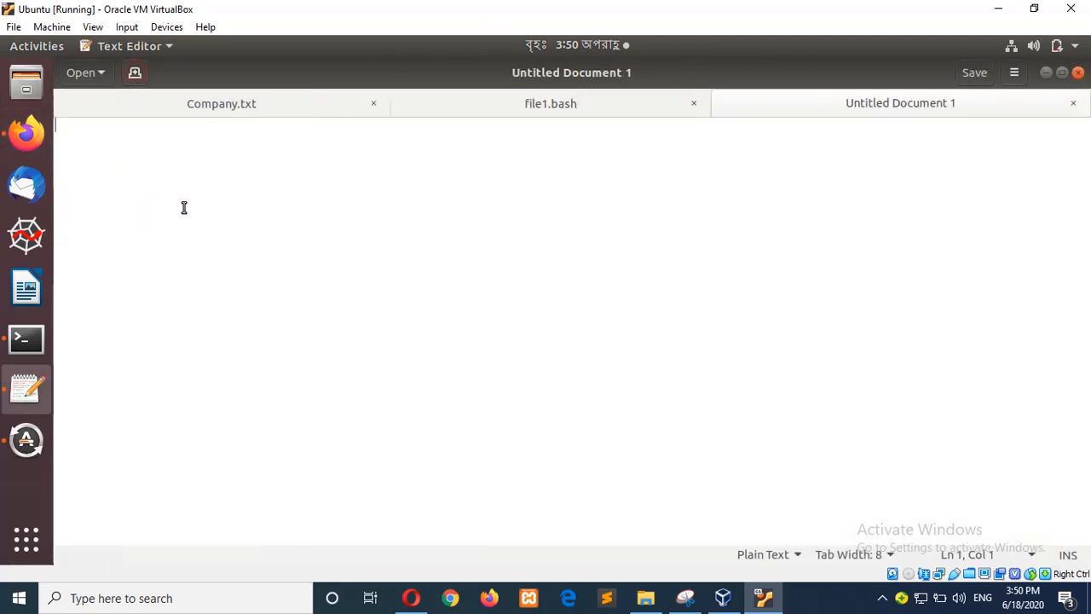
pyautogui.rightClick(183, 208)
pyautogui.click(230, 285)
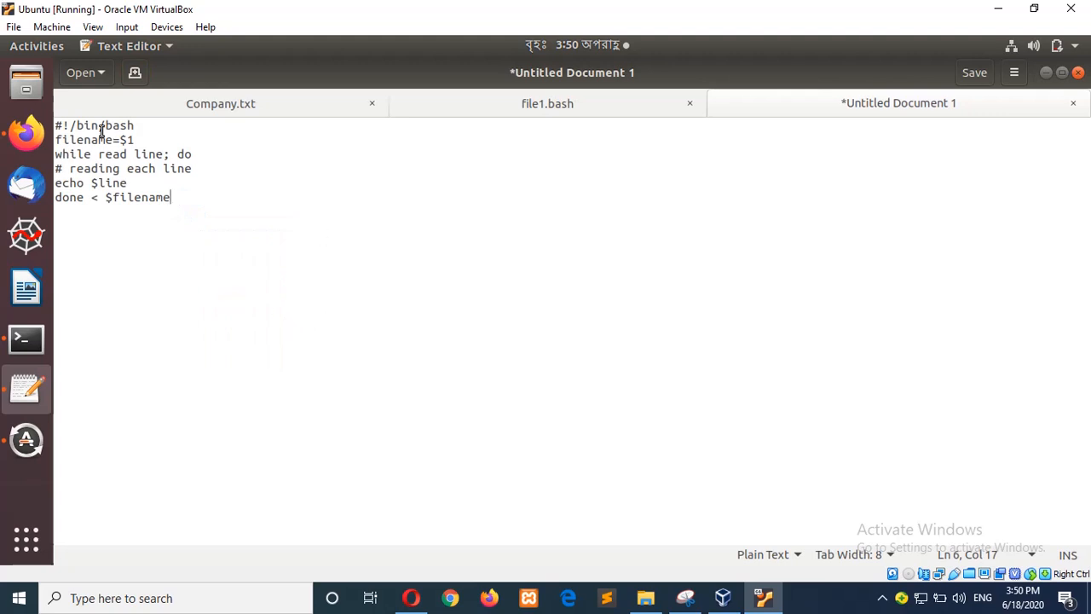
pyautogui.moveTo(119, 140); pyautogui.dragTo(142, 140)
pyautogui.hotkey('ctrl', 's')
pyautogui.write('fil')
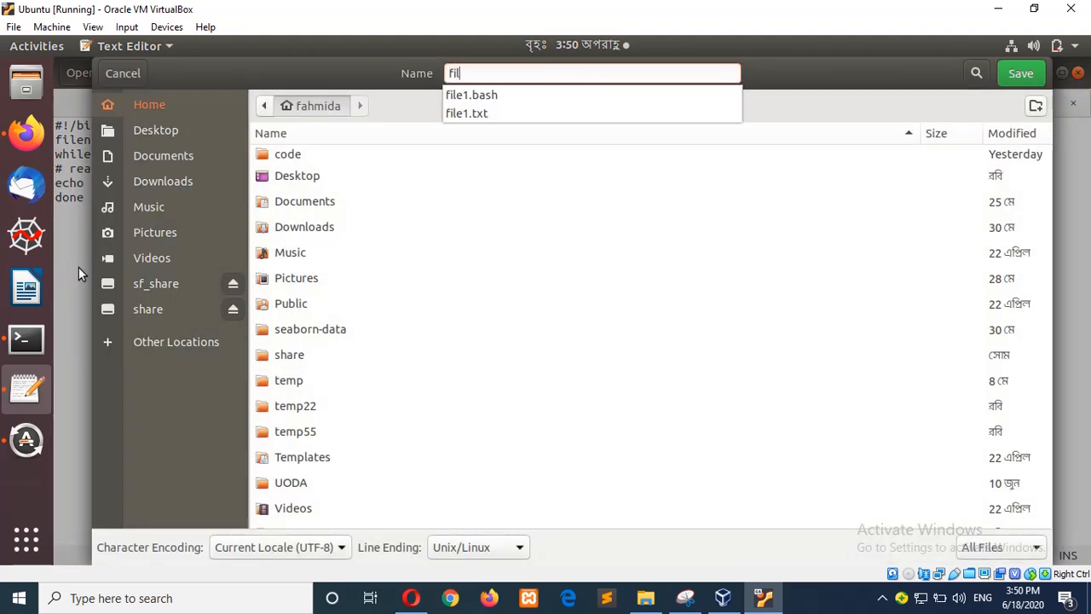
pyautogui.write('e2.')
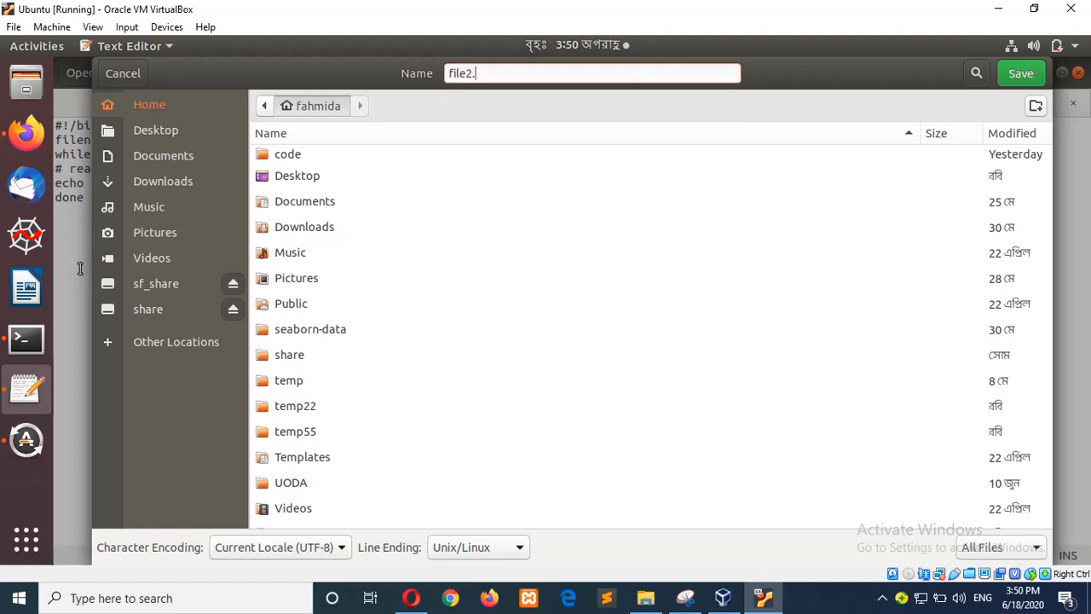
pyautogui.write('bash')
pyautogui.press('Return')
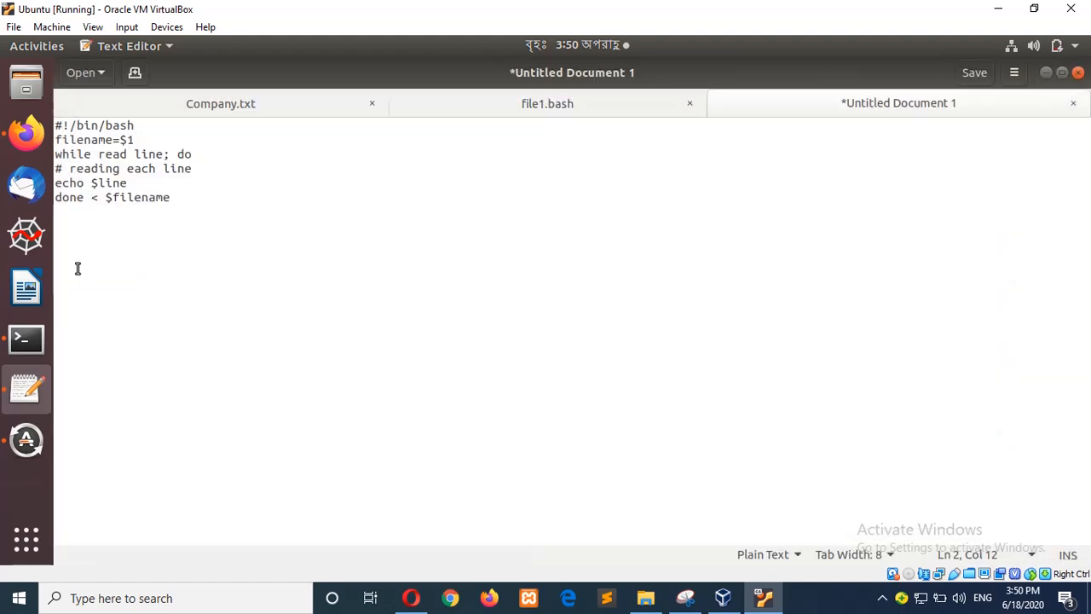
# Run bash file2.bash Company.txt, printing Samsung, Nokia, LG, Symphony and iphone.
pyautogui.click(26, 339)
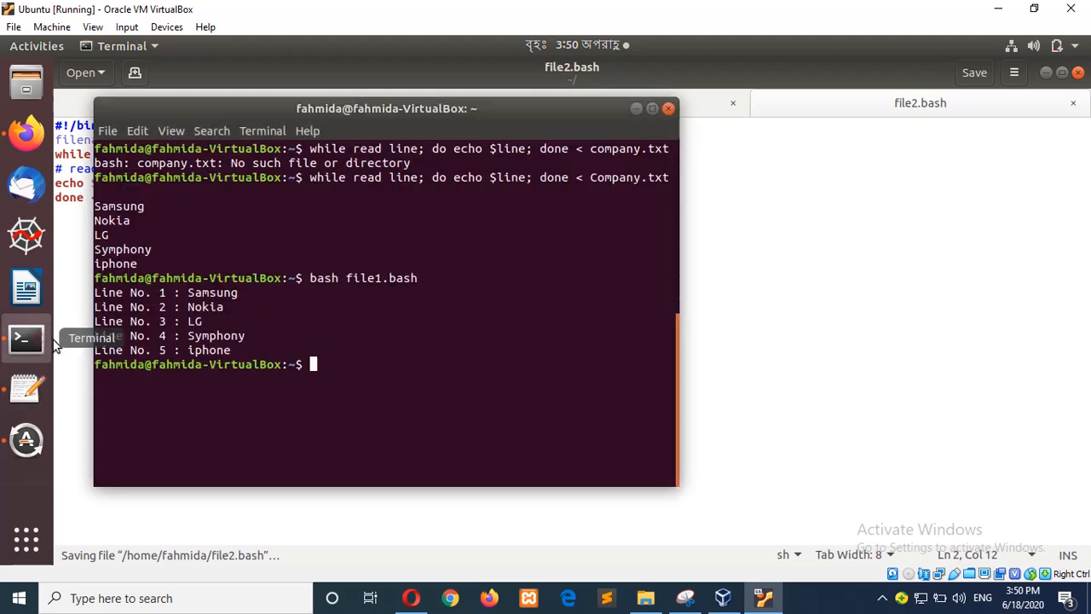
pyautogui.write('bash ')
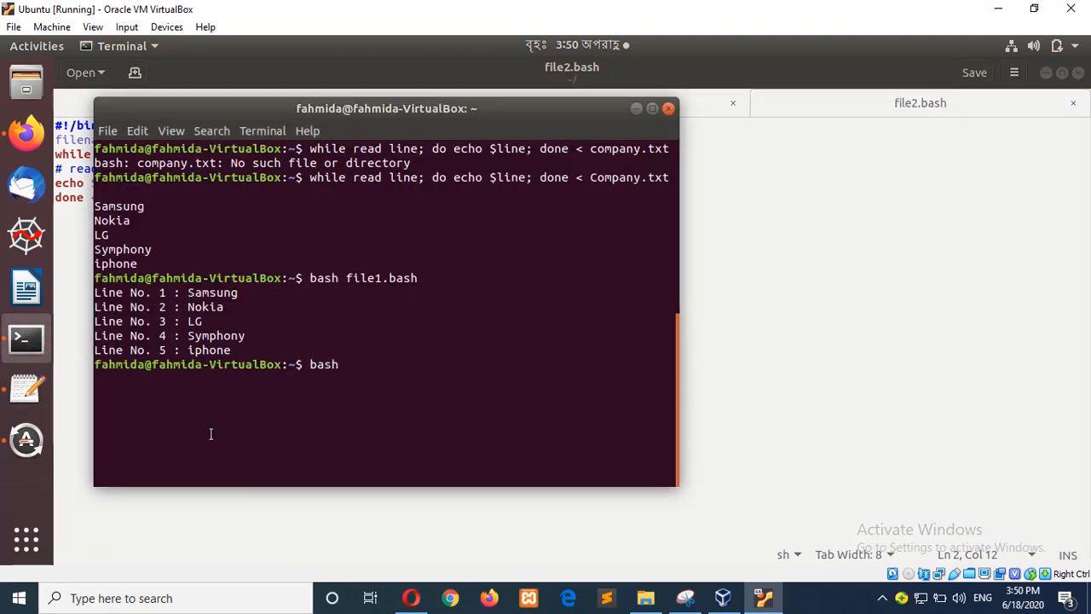
pyautogui.write('file2')
pyautogui.write('.b')
pyautogui.write('ash ')
pyautogui.write('Comp')
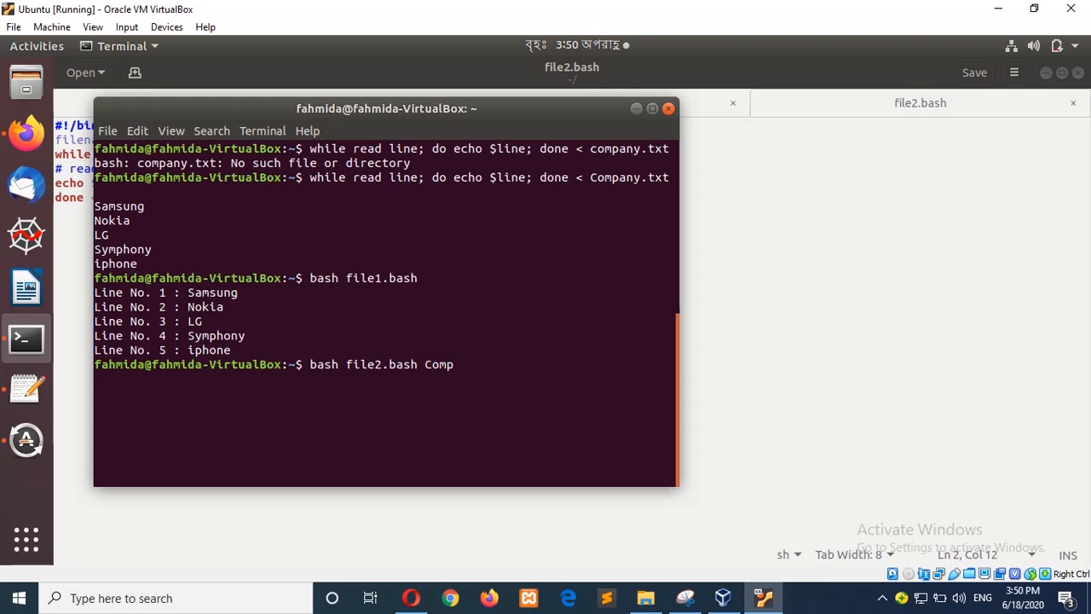
pyautogui.write('any')
pyautogui.write('.txt')
pyautogui.press('Return')
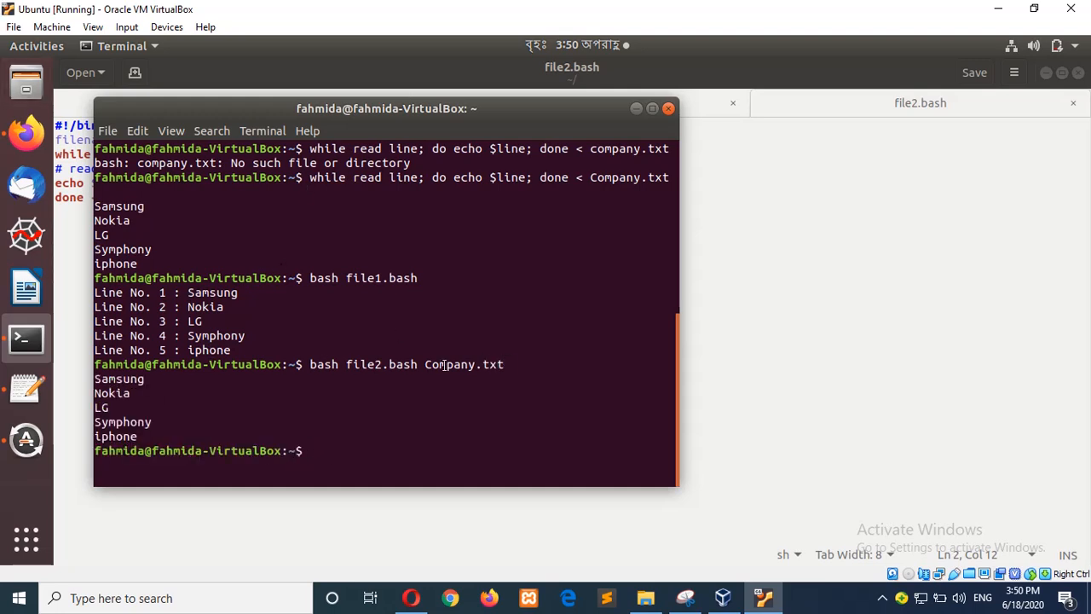
# Copy the Example 4 read -r loop script for company2.txt from the tutorial.
pyautogui.click(26, 134)
pyautogui.scroll(-3, 490, 287)
pyautogui.scroll(-2, 490, 287)
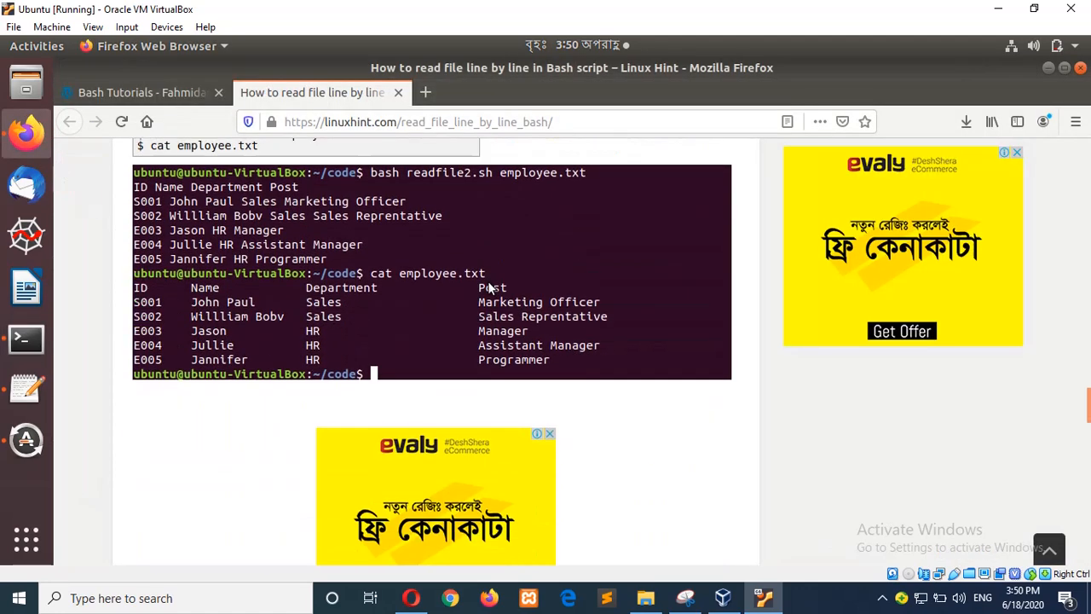
pyautogui.scroll(-4, 490, 288)
pyautogui.scroll(-5, 490, 287)
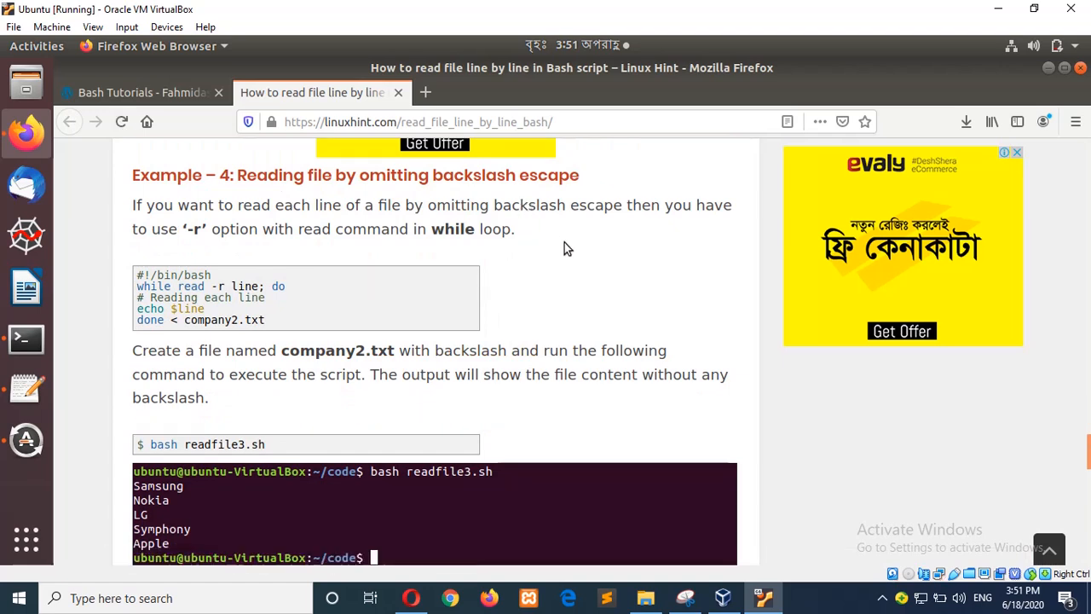
pyautogui.scroll(-3, 562, 247)
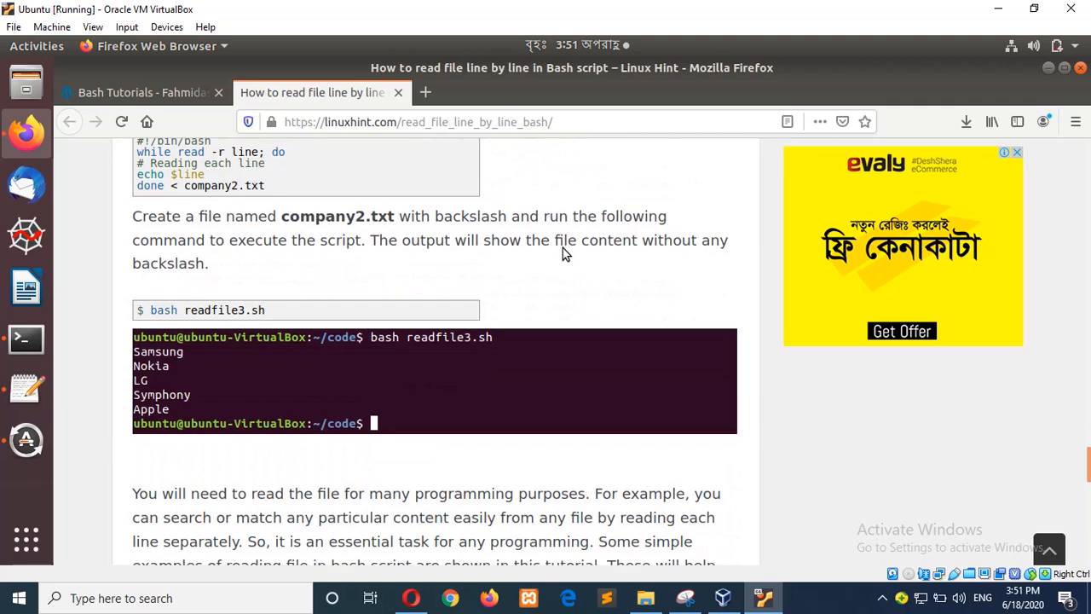
pyautogui.scroll(2, 560, 260)
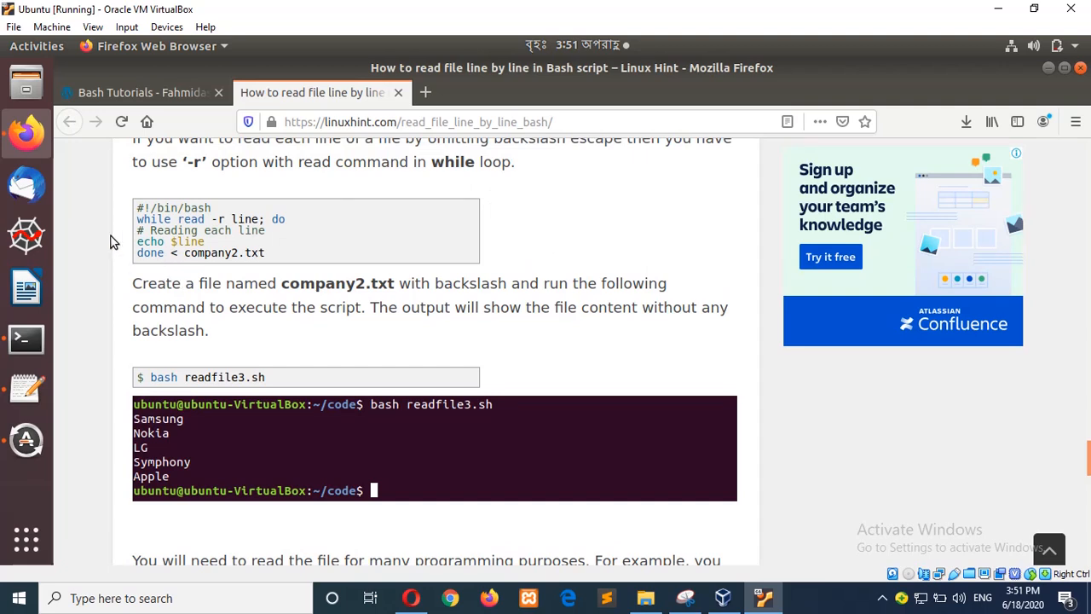
pyautogui.moveTo(137, 207); pyautogui.dragTo(324, 266)
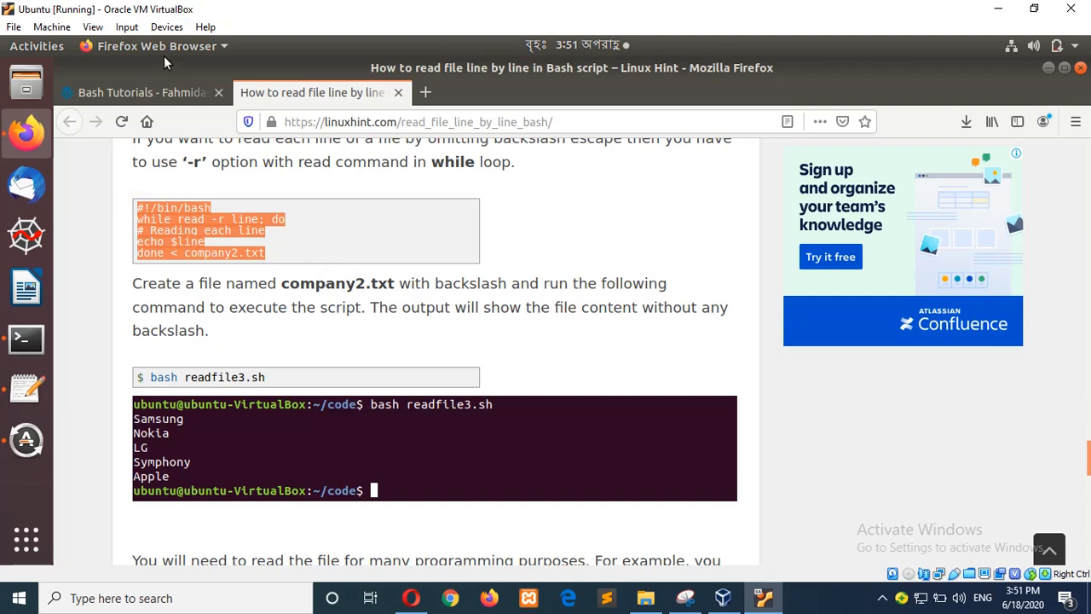
pyautogui.rightClick(210, 226)
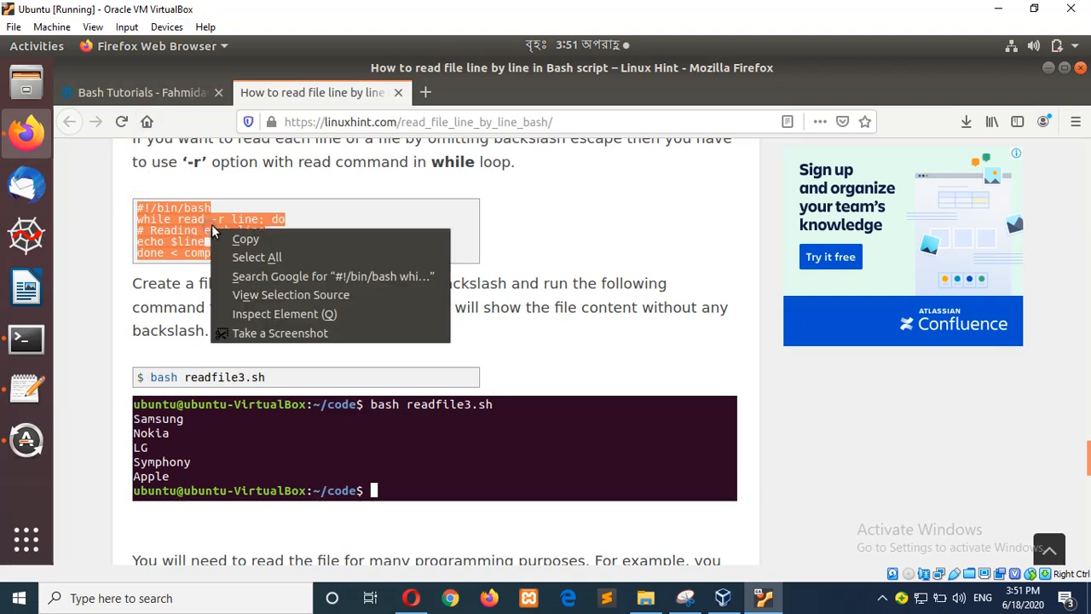
pyautogui.click(237, 245)
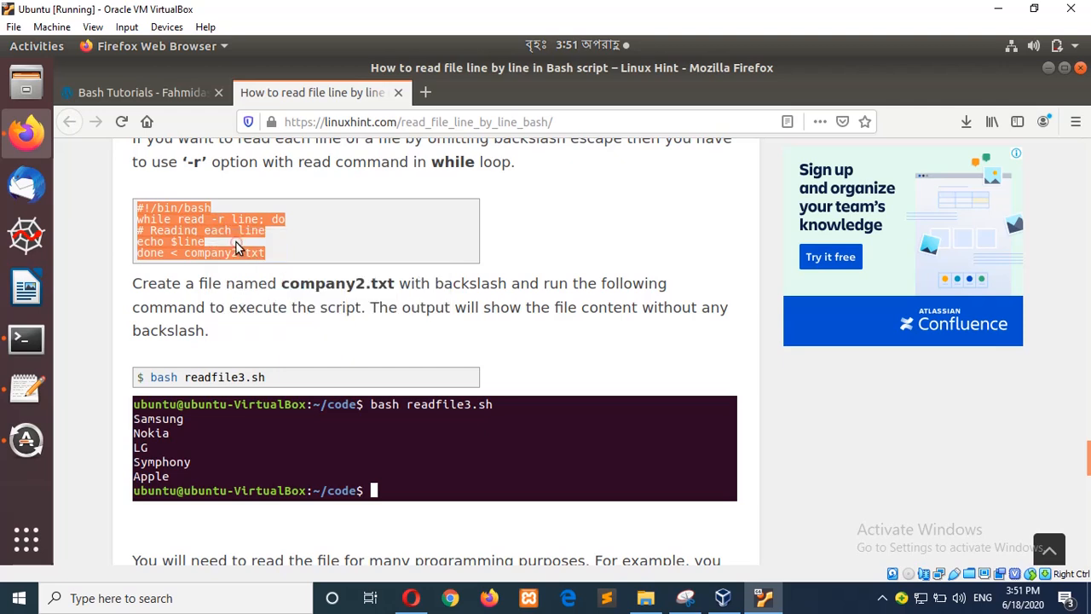
# Paste the read -r while-loop script into a new document and save it as file3.bash.
pyautogui.click(21, 392)
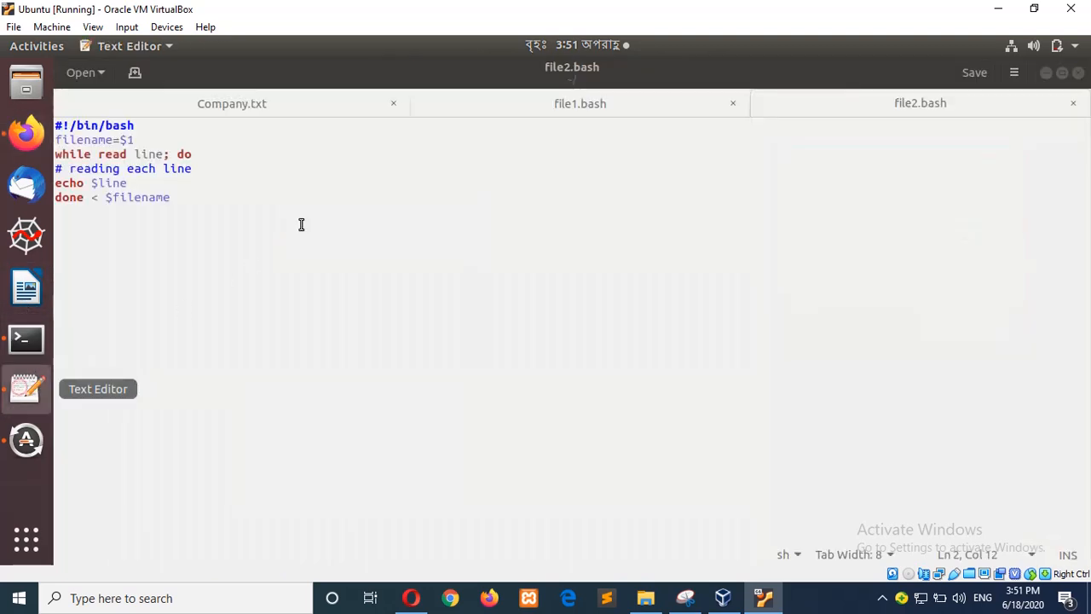
pyautogui.click(134, 72)
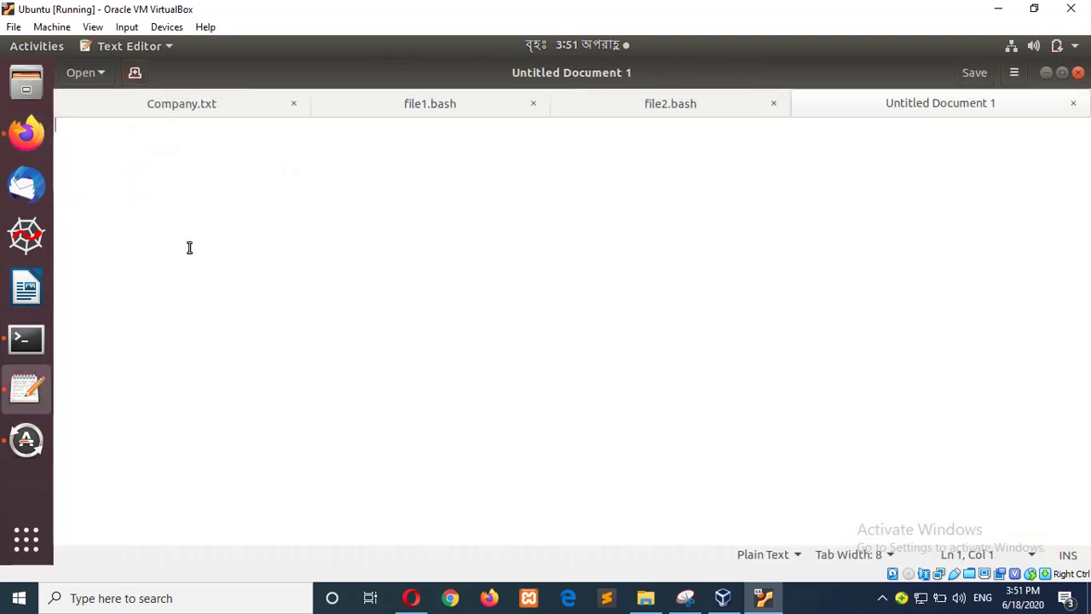
pyautogui.rightClick(230, 194)
pyautogui.click(271, 276)
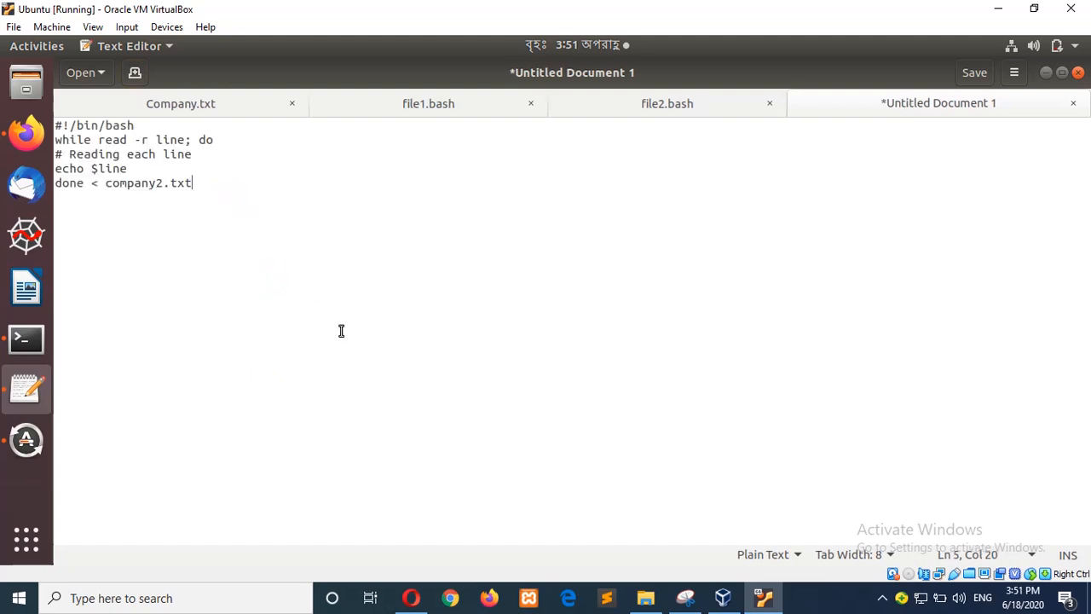
pyautogui.hotkey('ctrl', 's')
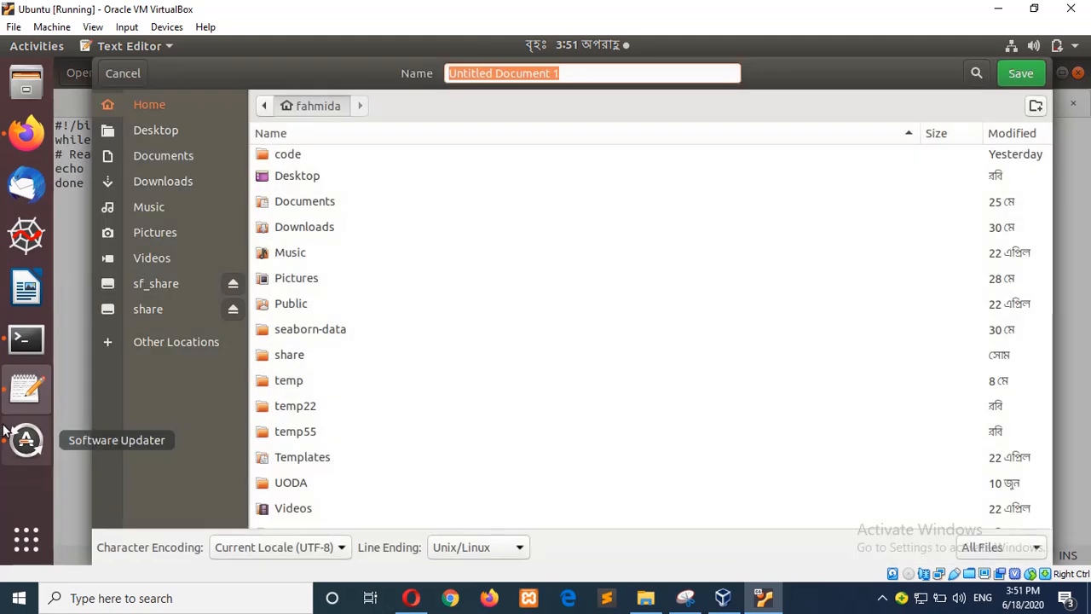
pyautogui.write('file')
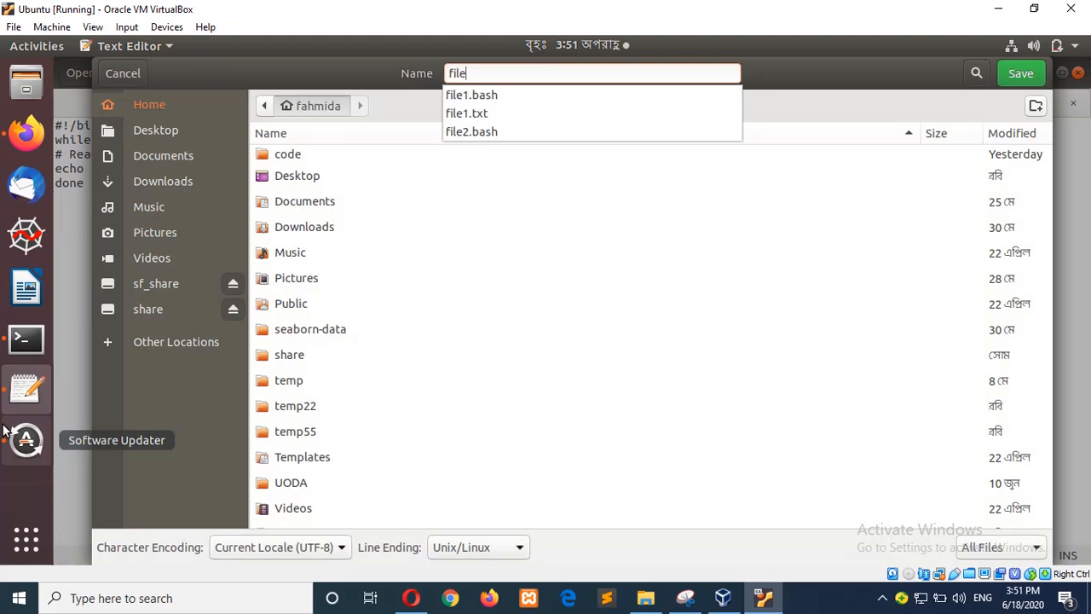
pyautogui.write('3.bash')
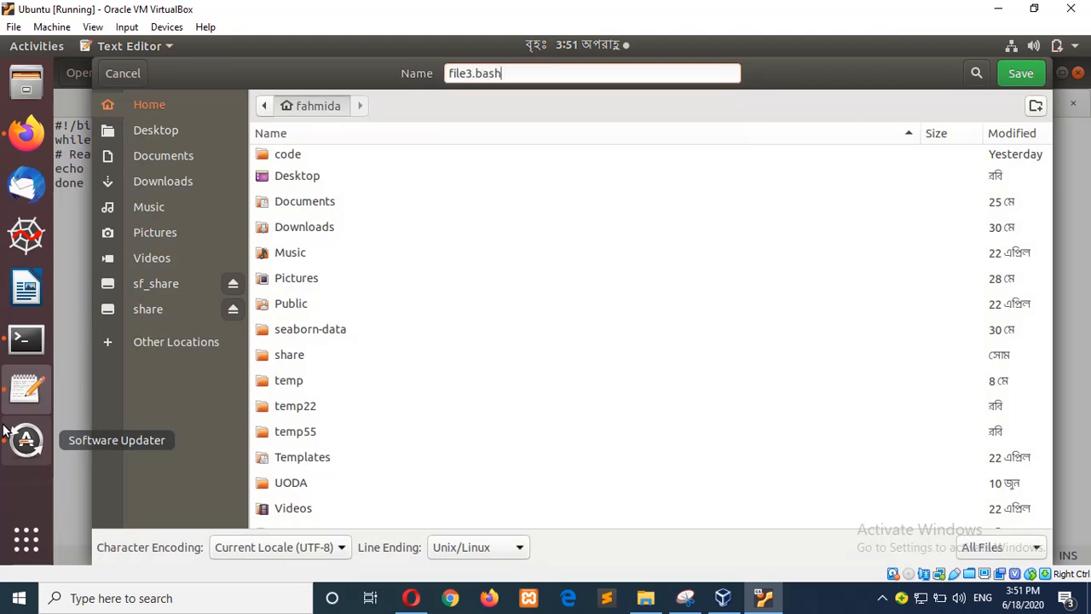
pyautogui.press('Return')
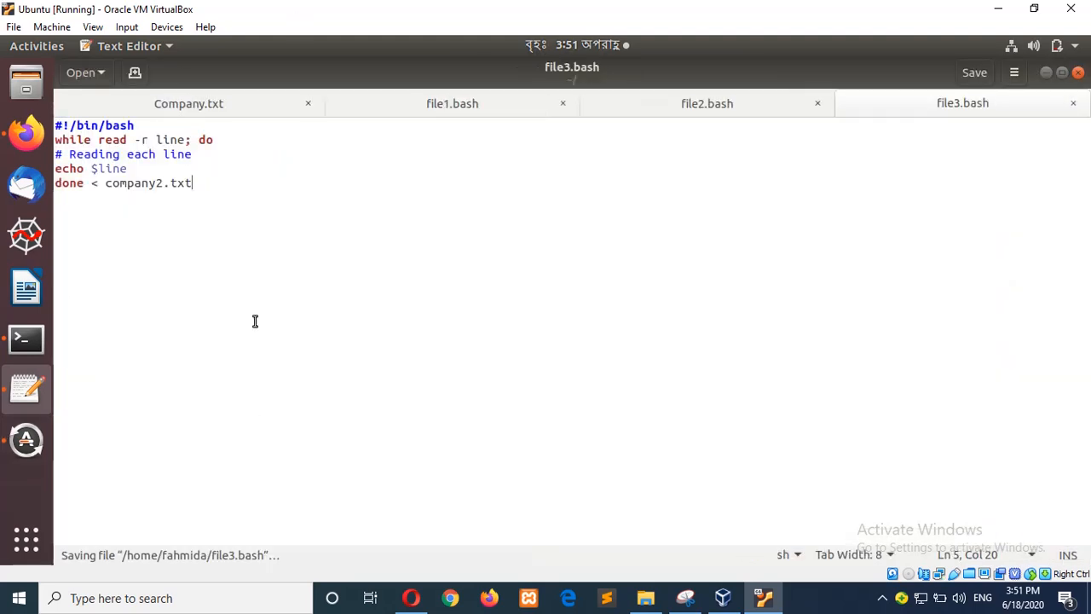
# Compare with file2.bash, then highlight the -r option on line 2 of file3.bash.
pyautogui.click(712, 104)
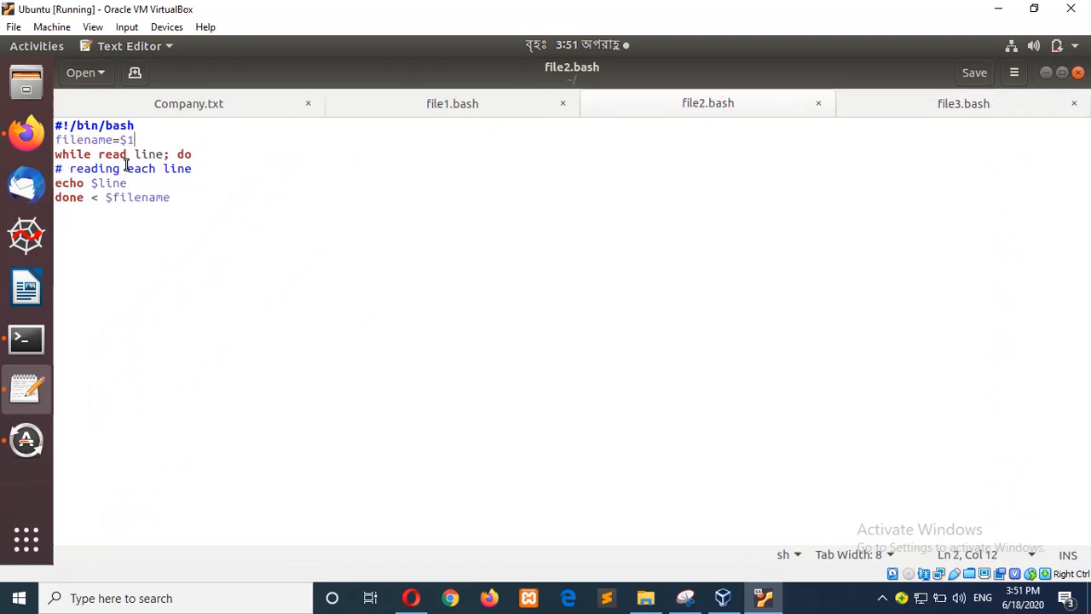
pyautogui.click(128, 154)
pyautogui.click(913, 104)
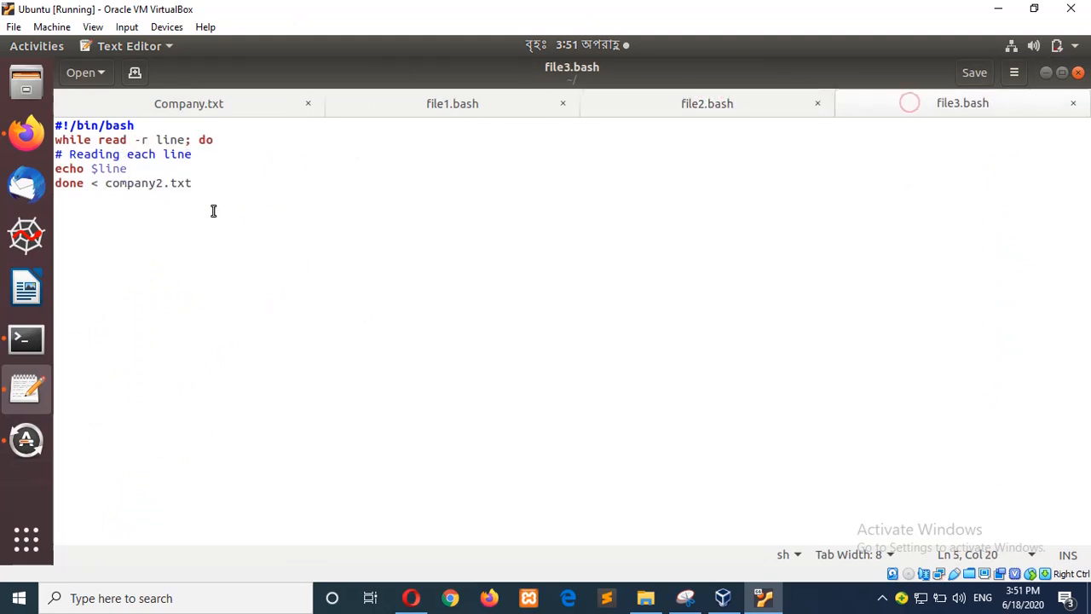
pyautogui.moveTo(150, 138); pyautogui.dragTo(136, 139)
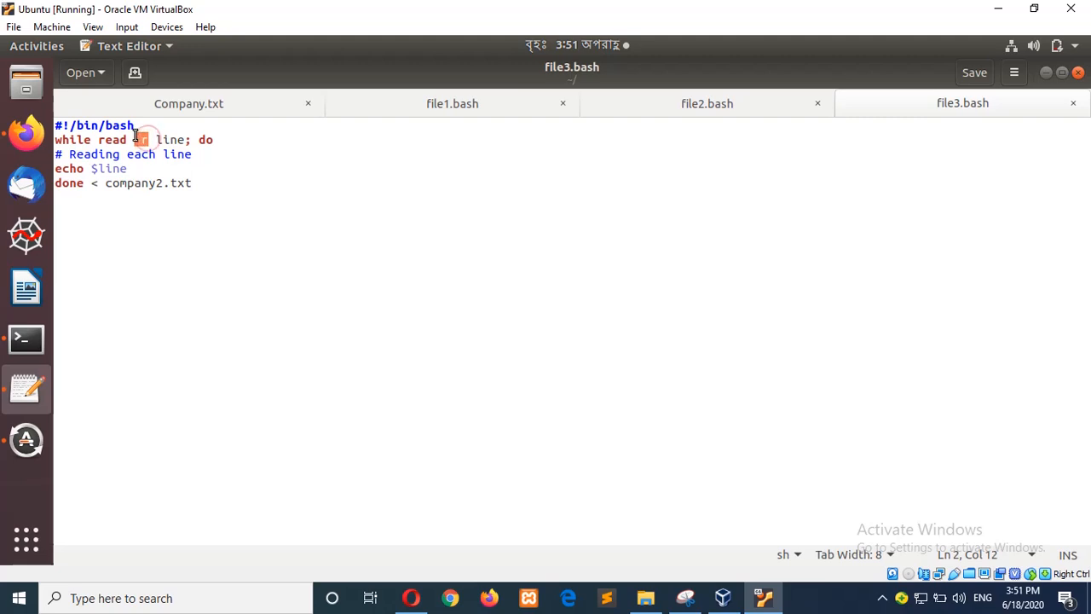
# Review the tutorial's Example 4 on backslash escapes, then bring file3.bash back up in gedit.
pyautogui.click(26, 133)
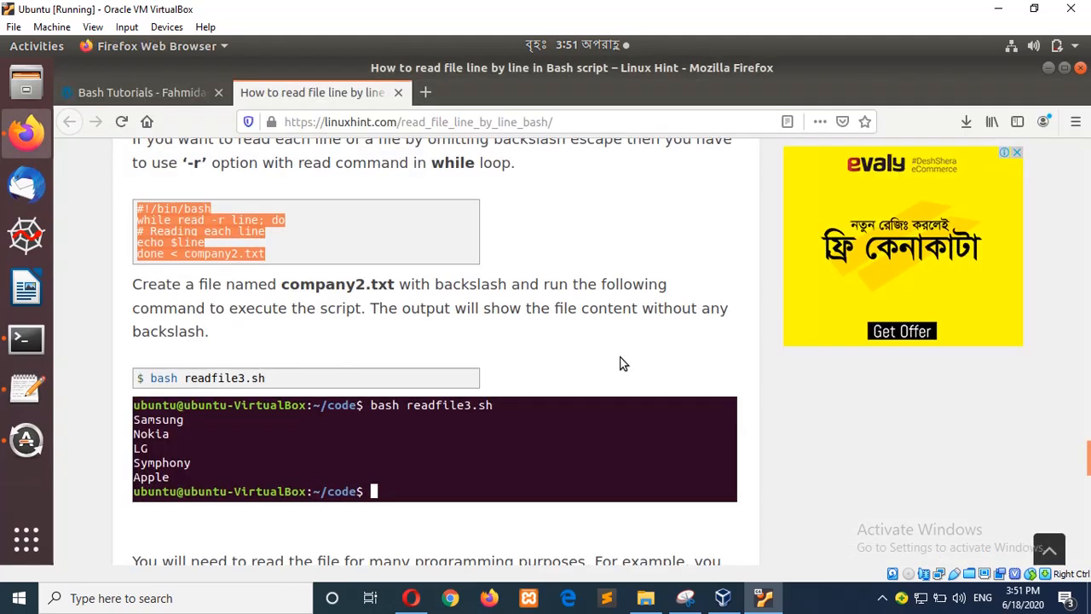
pyautogui.scroll(5, 622, 362)
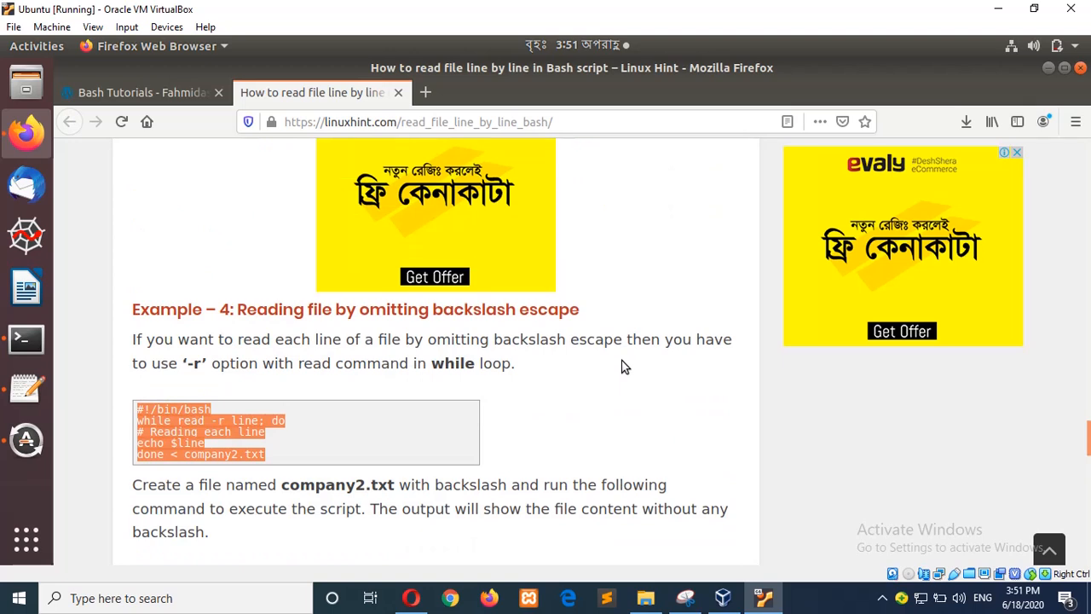
pyautogui.click(25, 341)
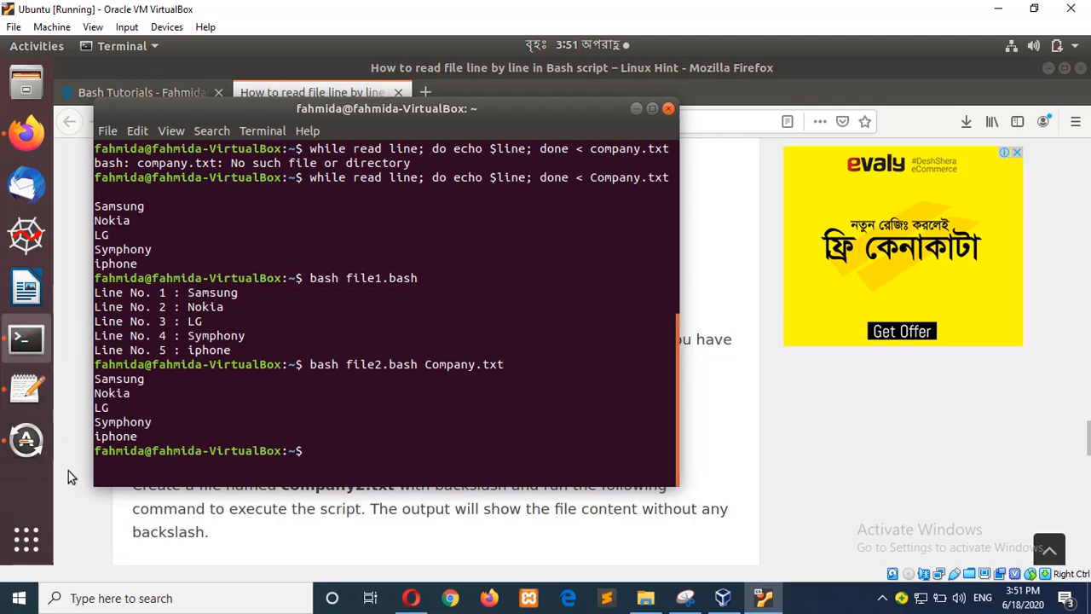
pyautogui.click(26, 390)
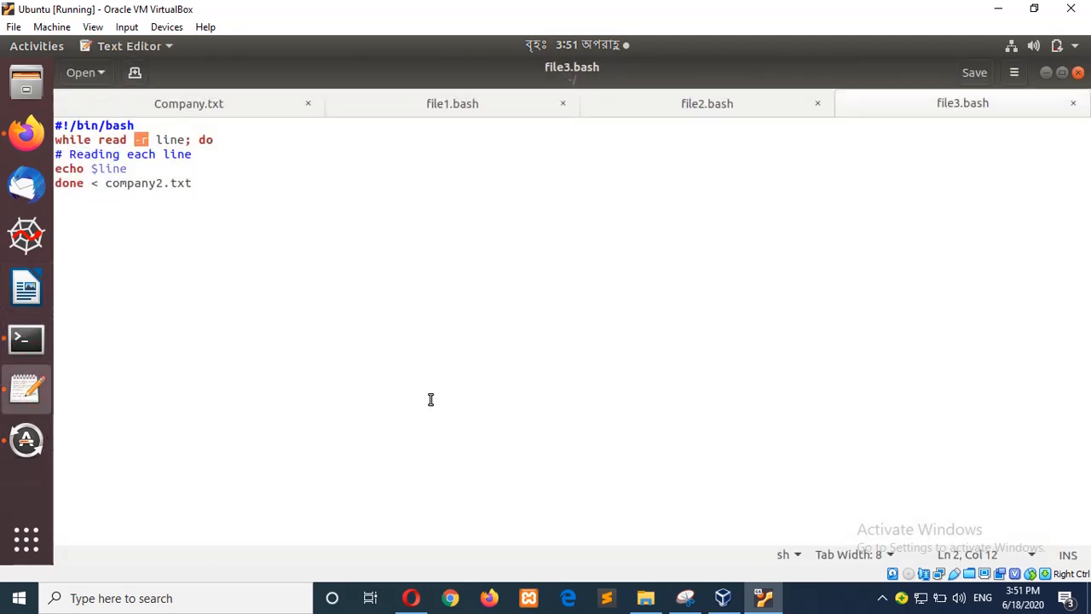
# Change line 5 to 'done < Company.txt' instead of company2.txt and save file3.bash.
pyautogui.click(202, 213)
pyautogui.keyDown('shift'); pyautogui.click(109, 184); pyautogui.keyUp('shift')
pyautogui.press('Left')
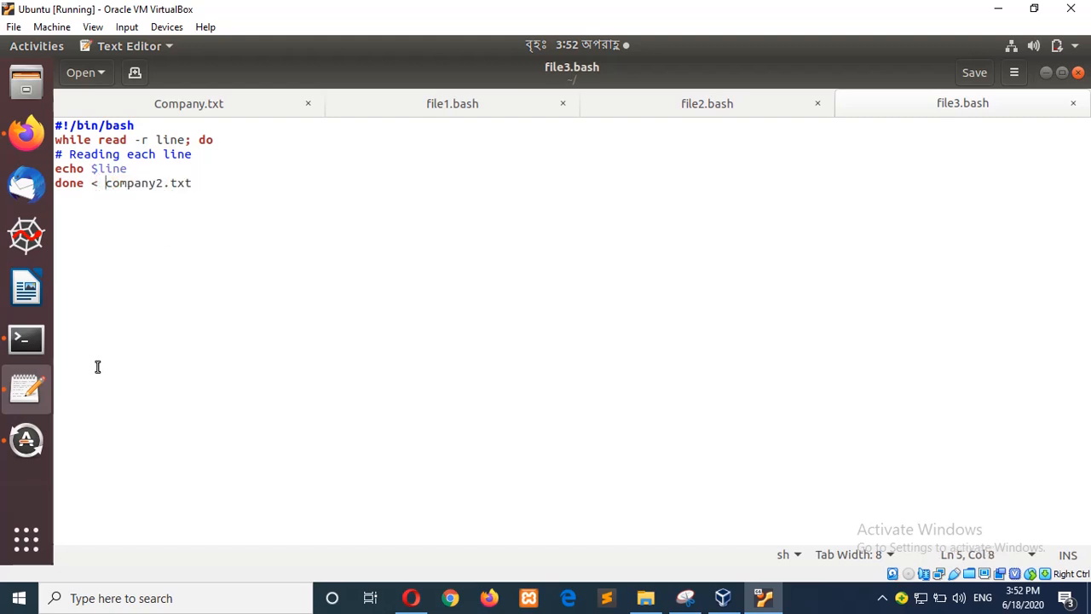
pyautogui.press('Delete')
pyautogui.press('Delete')
pyautogui.press('Delete')
pyautogui.press('Delete')
pyautogui.press('Delete')
pyautogui.press('Delete')
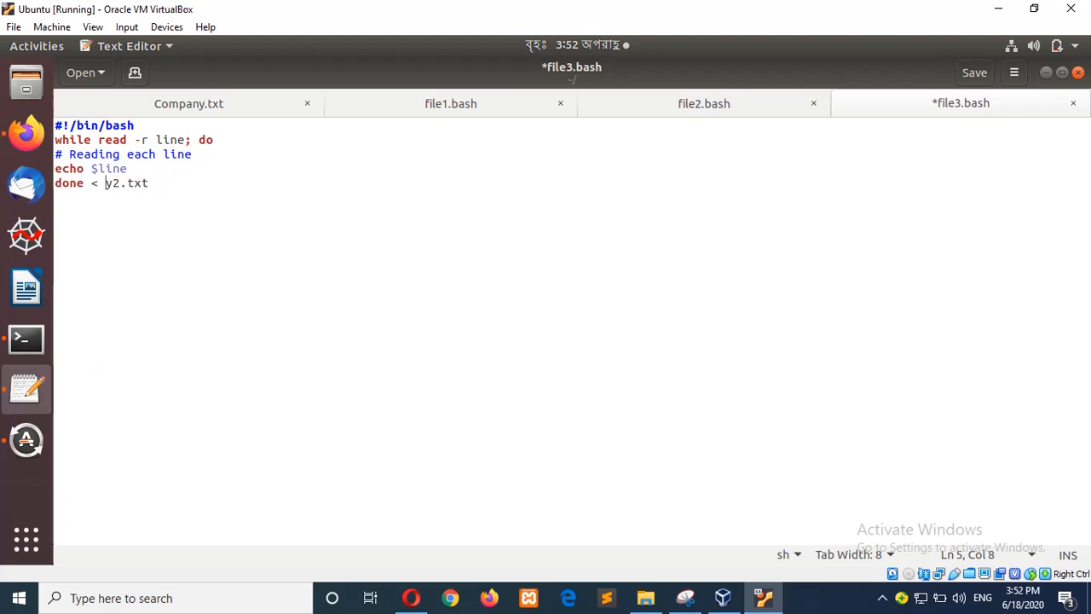
pyautogui.press('Delete')
pyautogui.write('Compa')
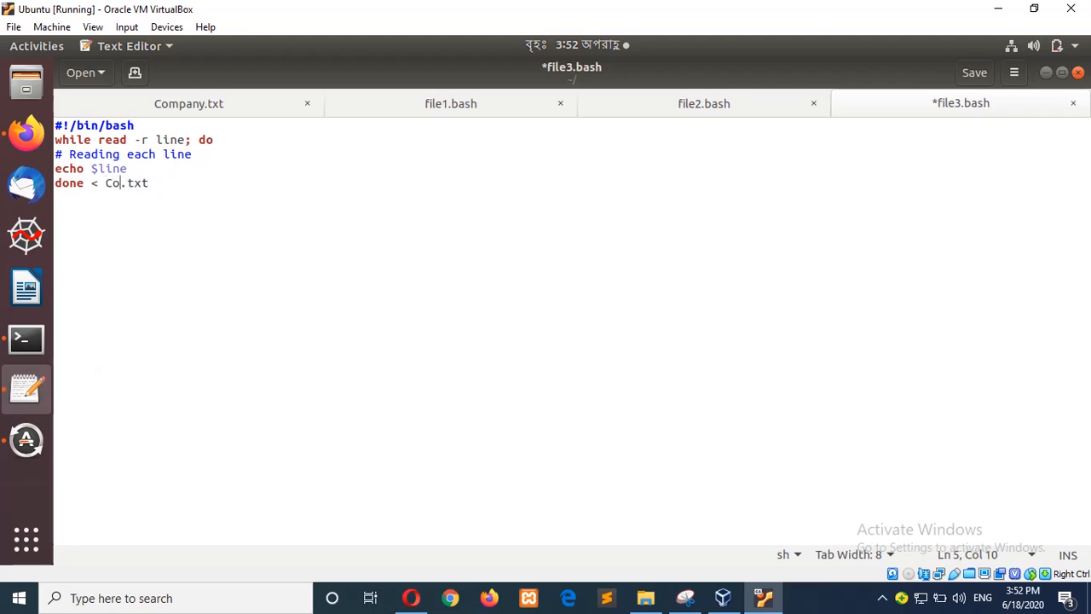
pyautogui.write('ny')
pyautogui.hotkey('ctrl', 's')
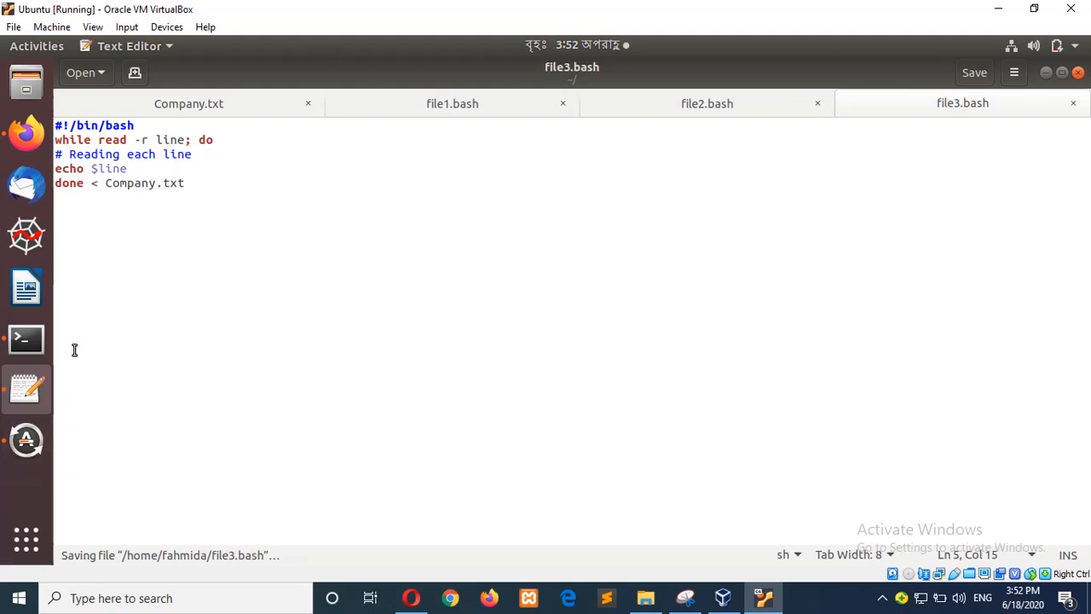
# Rerun 'bash file3.bash' so it prints Samsung, Nokia, LG, Symphony and iphone.
pyautogui.click(27, 341)
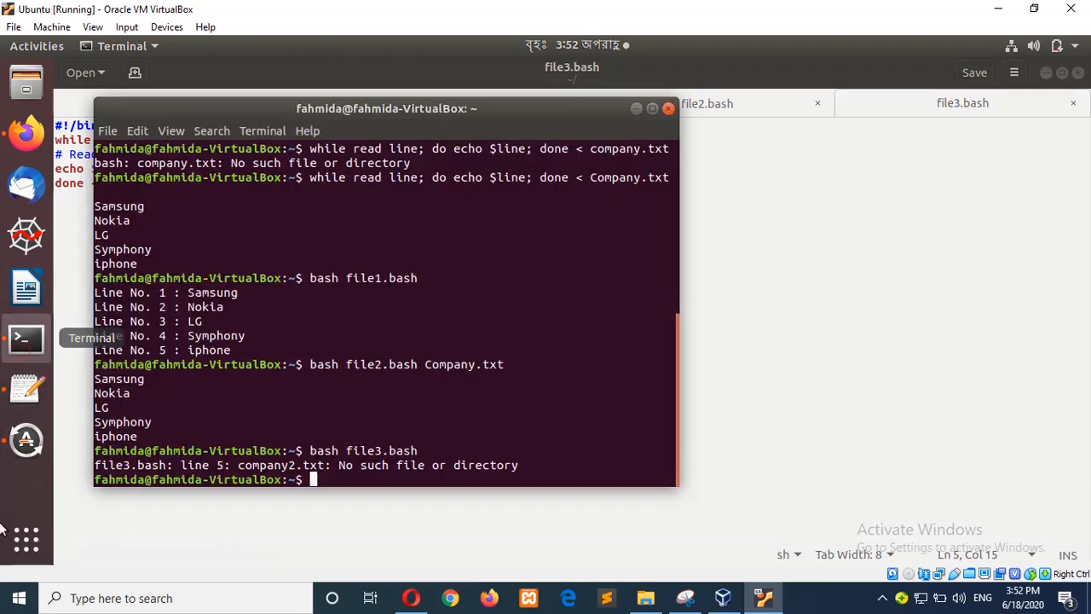
pyautogui.press('Up')
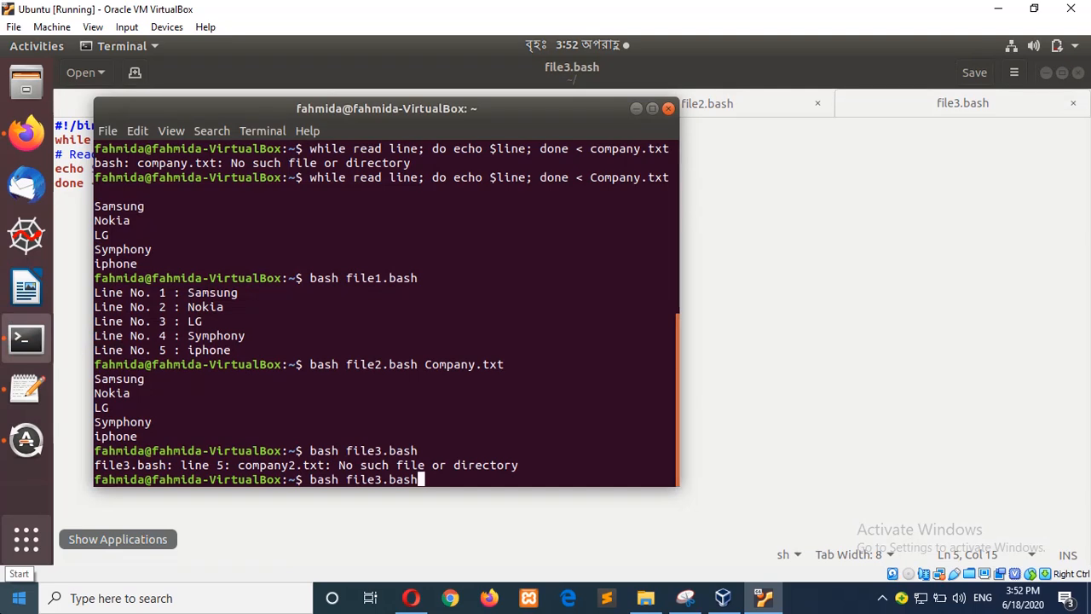
pyautogui.press('Return')
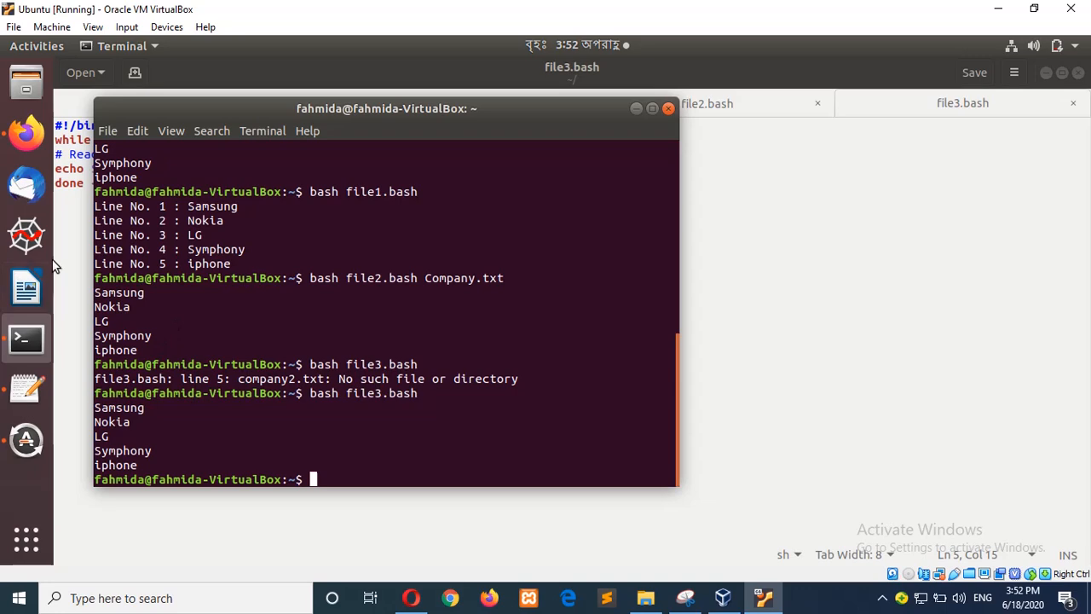
# Scroll the tutorial up to the readfile2.sh employee.txt example and its cat output.
pyautogui.click(25, 132)
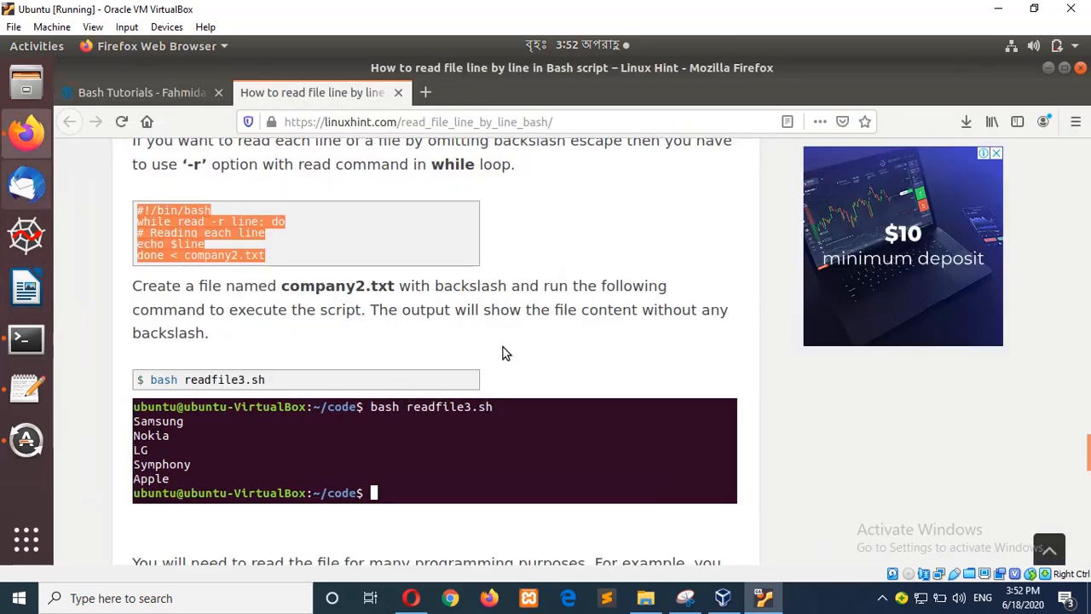
pyautogui.scroll(5, 503, 347)
pyautogui.scroll(-3, 501, 344)
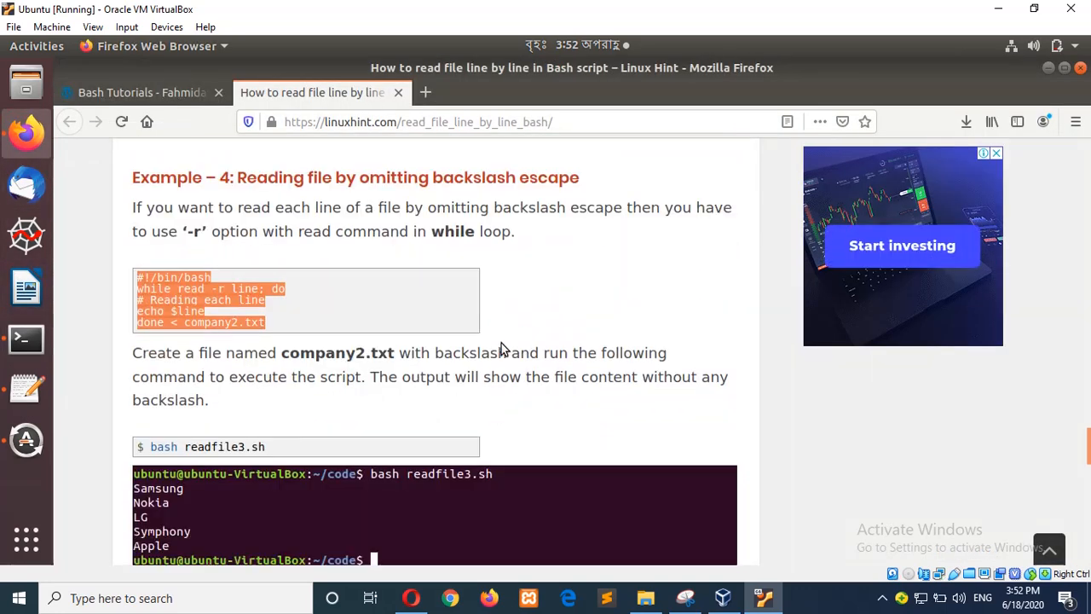
pyautogui.scroll(-5, 501, 343)
pyautogui.scroll(-4, 501, 343)
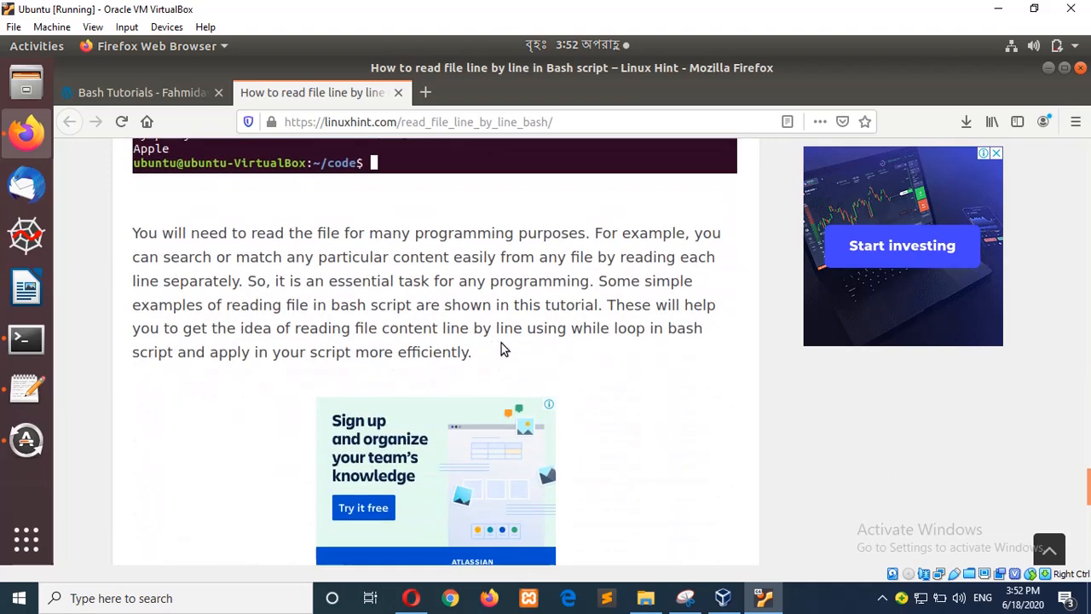
pyautogui.scroll(-5, 498, 355)
pyautogui.scroll(4, 498, 355)
pyautogui.scroll(5, 498, 355)
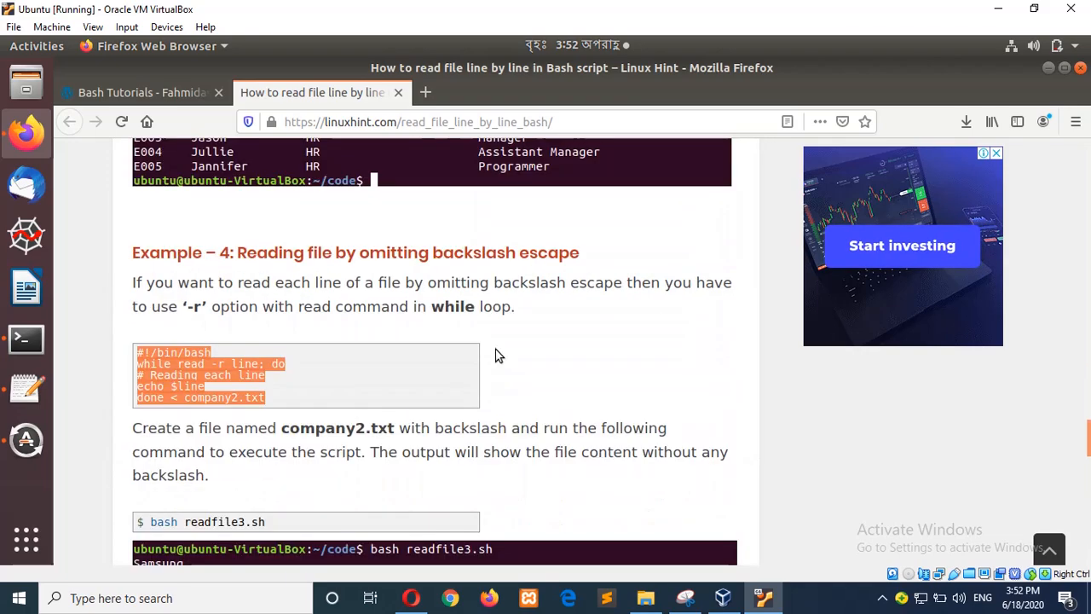
pyautogui.scroll(3, 497, 355)
pyautogui.click(382, 375)
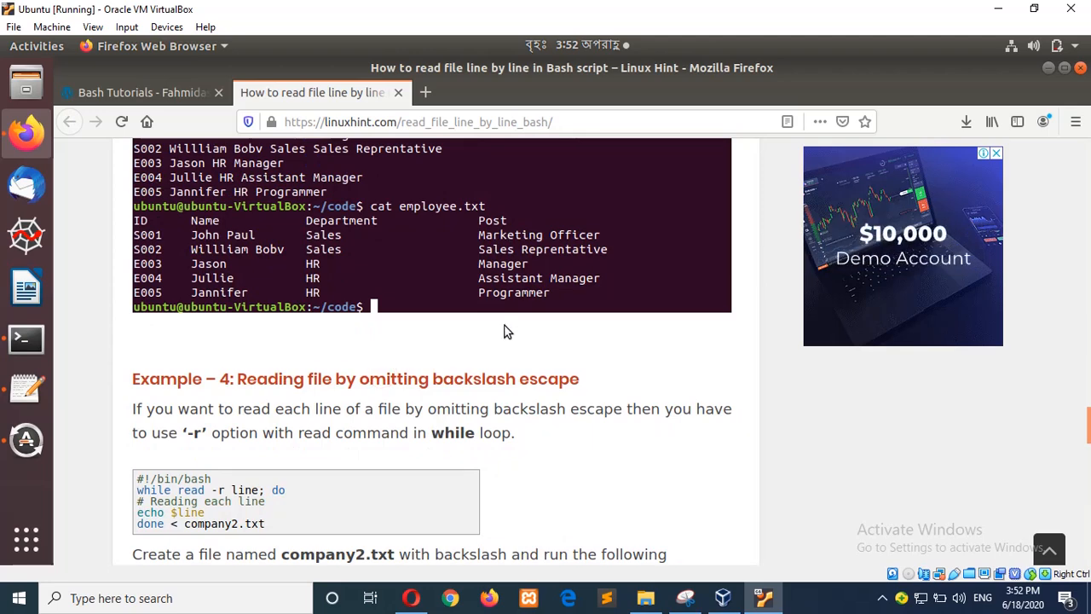
pyautogui.scroll(3, 507, 330)
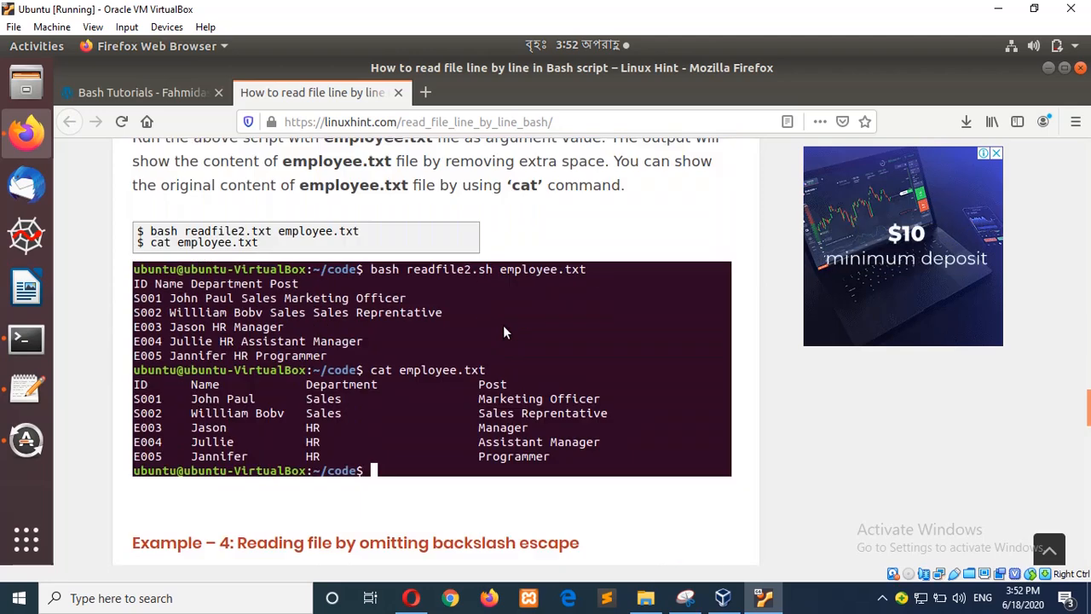